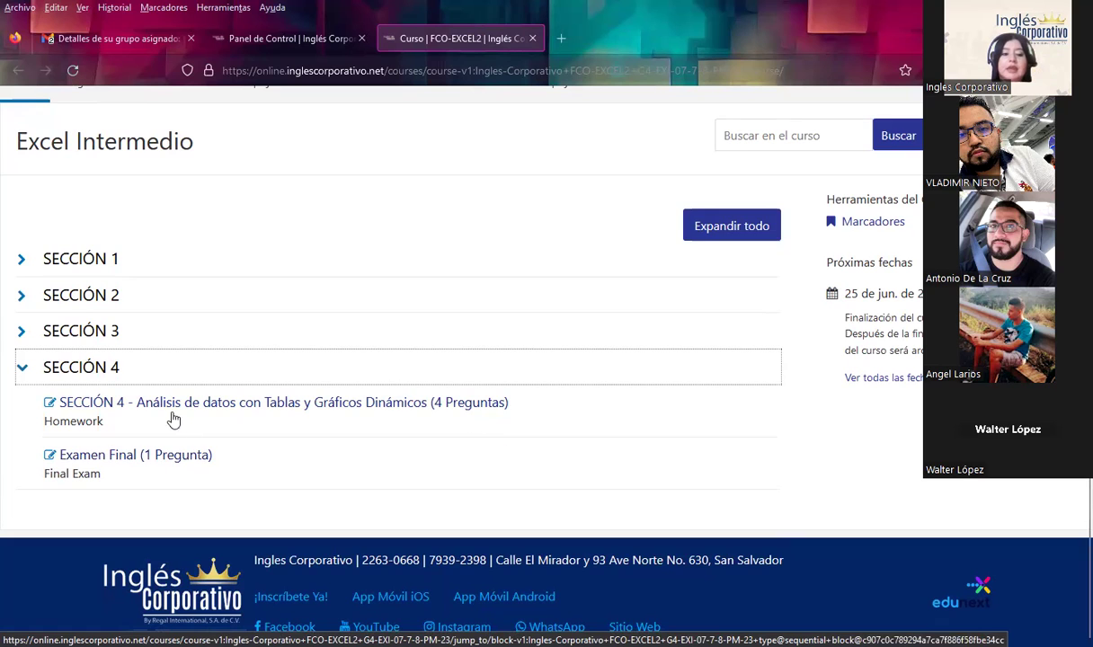
Open the Examen Final quiz from SECCIÓN 4 in a new browser tab and switch to it
left_click(117, 460)
middle_click(117, 460)
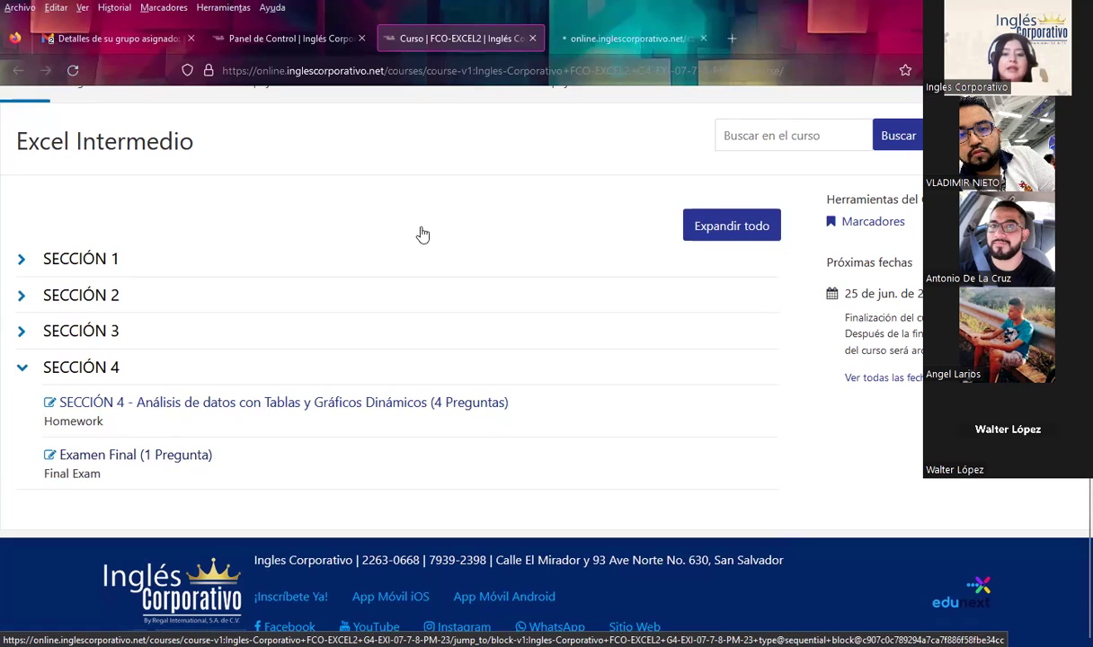
left_click(566, 39)
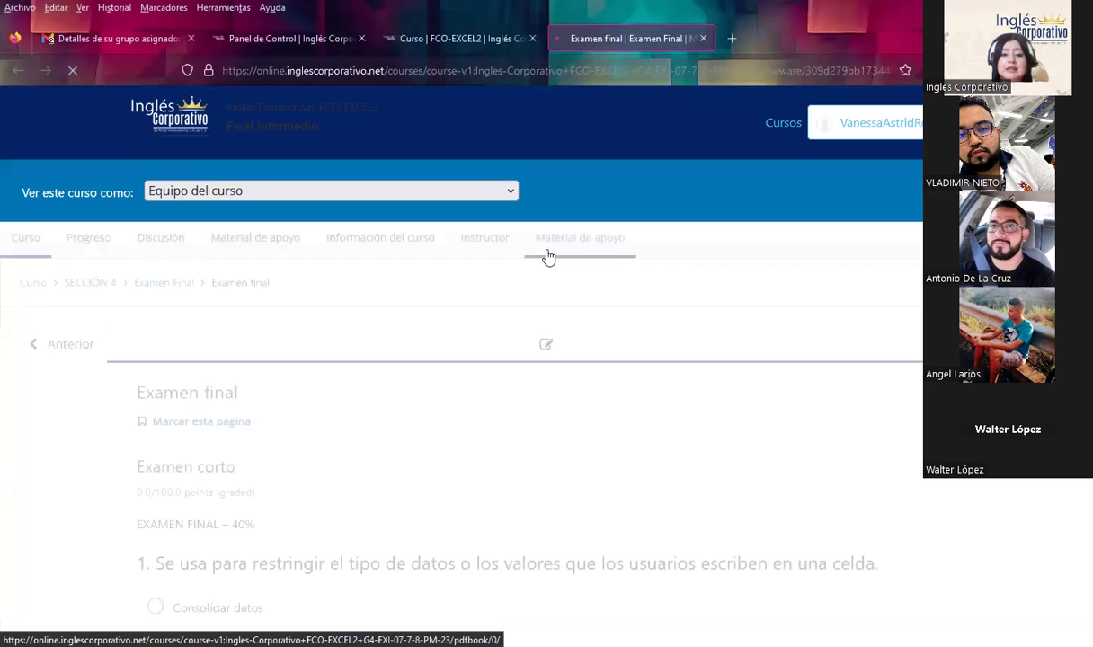
Scroll down through the 15 quiz questions, then back up to the top
scroll(551, 396, "down", 3)
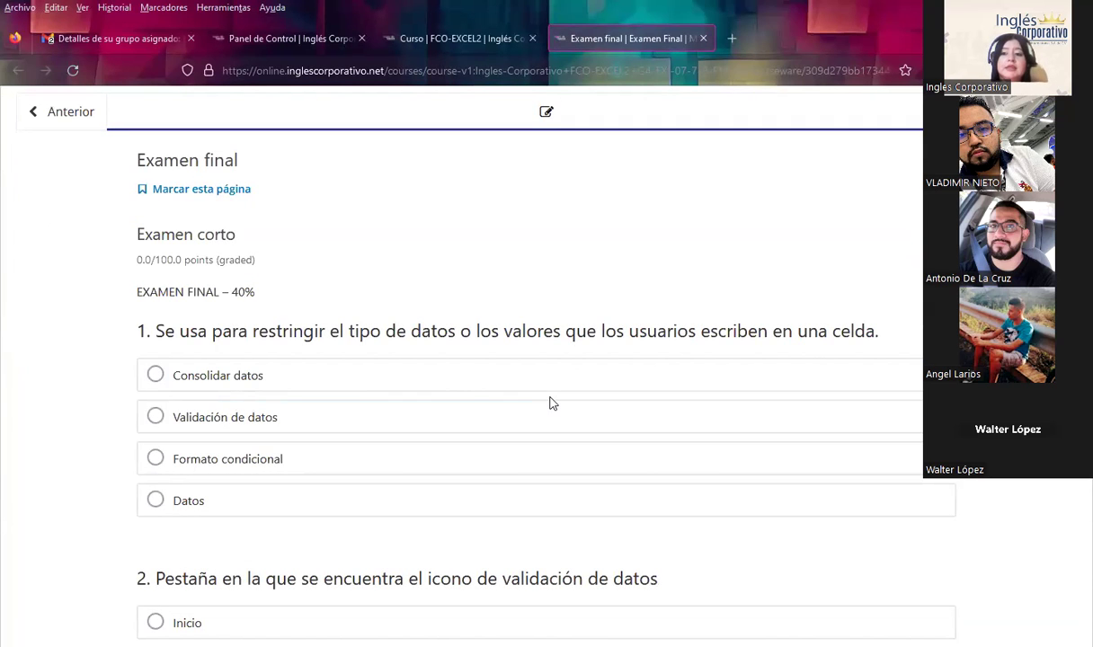
scroll(346, 398, "down", 2)
scroll(191, 420, "down", 5)
scroll(114, 413, "down", 4)
scroll(112, 410, "down", 3)
scroll(110, 408, "down", 5)
scroll(111, 407, "down", 4)
scroll(114, 407, "down", 5)
scroll(113, 406, "down", 4)
scroll(113, 407, "down", 4)
scroll(112, 407, "down", 4)
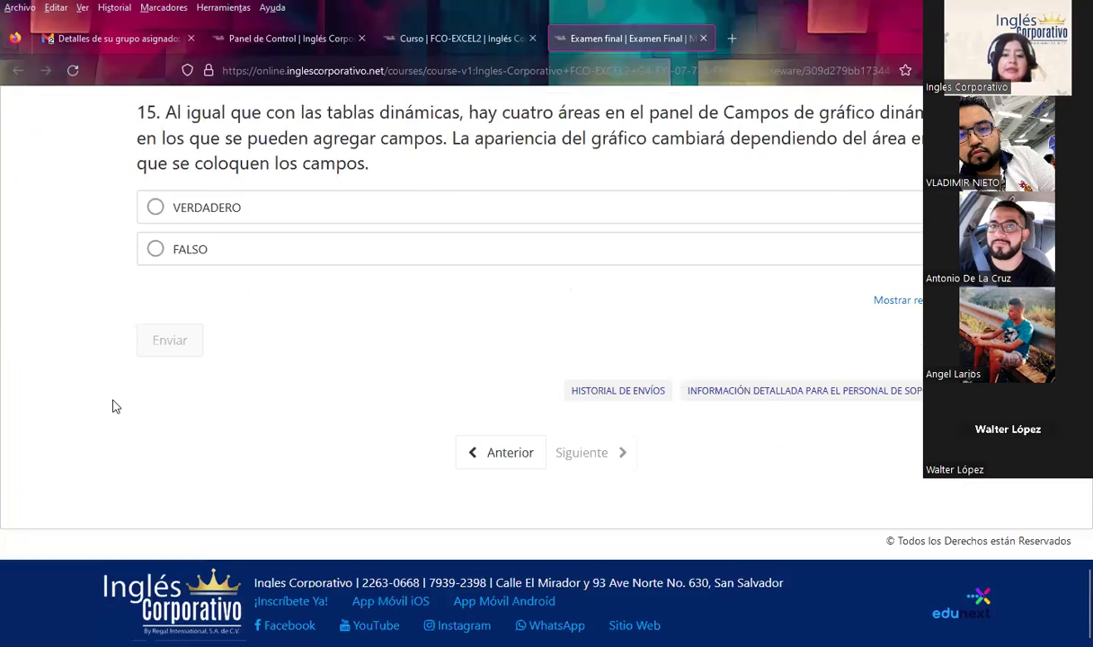
scroll(112, 406, "up", 3)
scroll(112, 406, "up", 3)
scroll(113, 405, "up", 1)
scroll(112, 405, "up", 5)
scroll(112, 405, "up", 5)
scroll(114, 397, "up", 5)
scroll(114, 397, "up", 4)
scroll(115, 399, "up", 3)
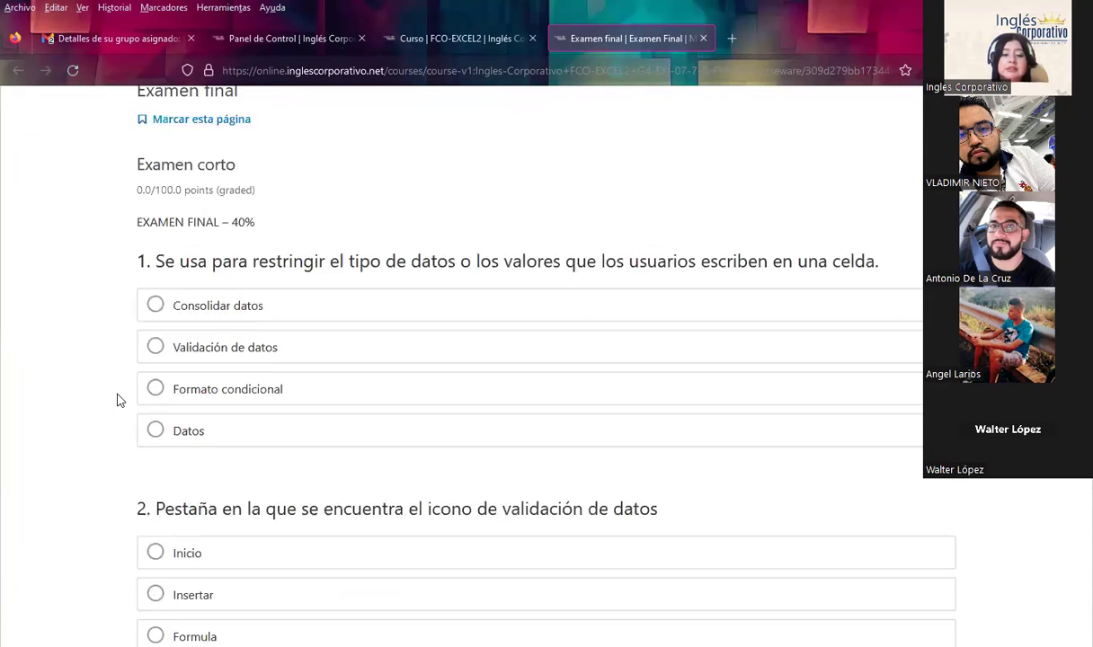
scroll(117, 400, "up", 3)
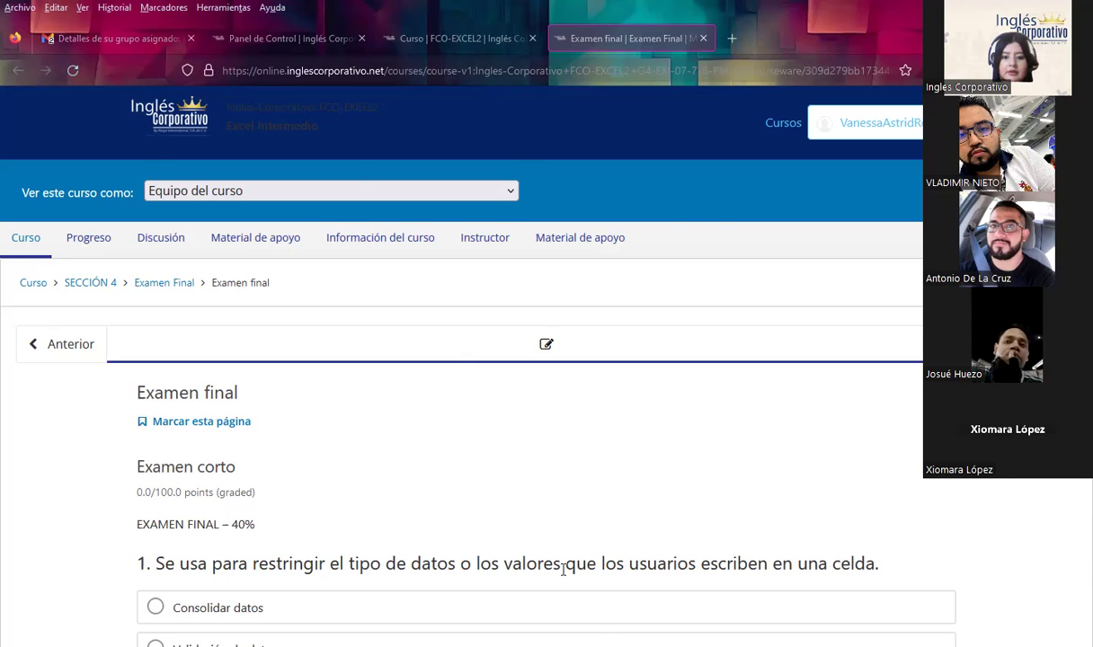
Switch from the browser's final exam page to the Excel Intermedio presentation
key("alt+Tab")
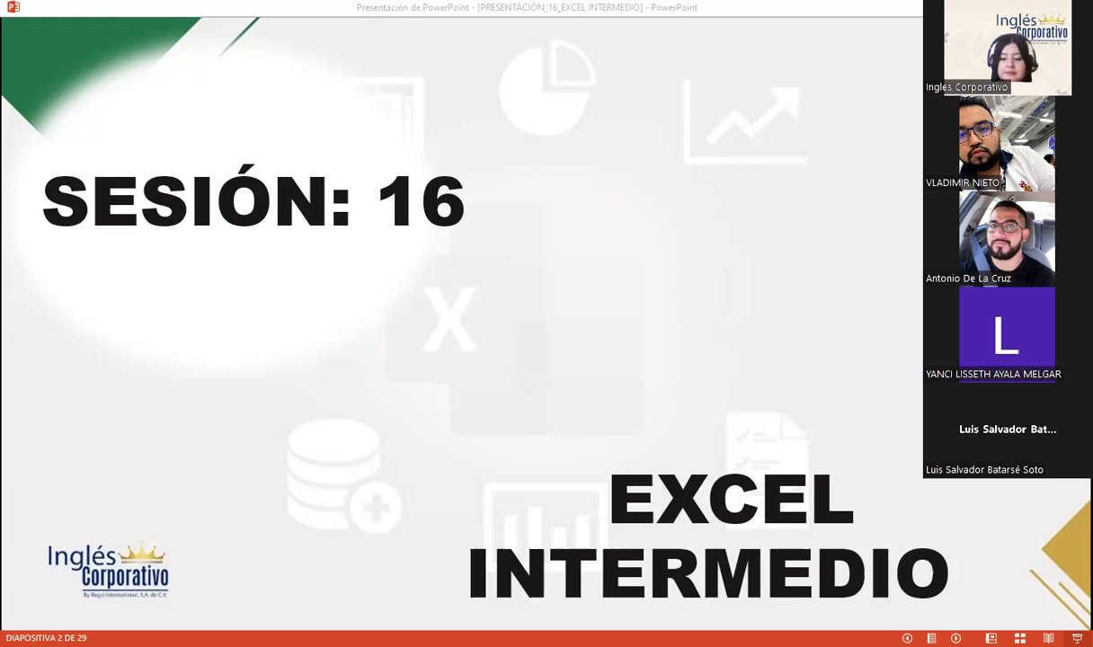
Focus the PowerPoint window and advance to slide 3, the AGENDA
left_click(601, 441)
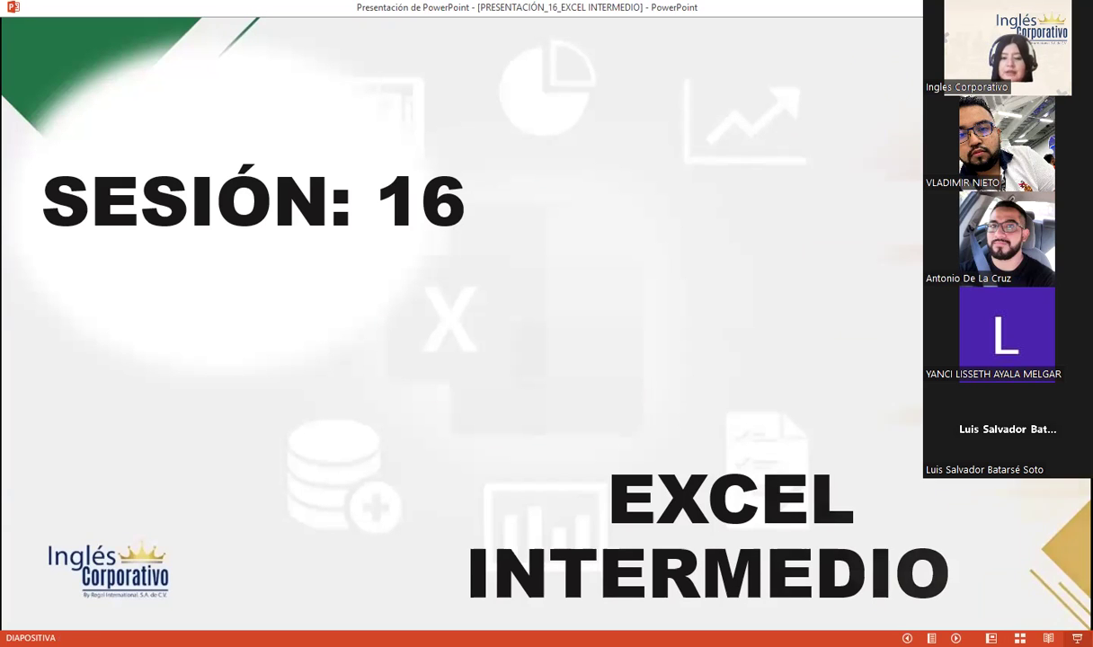
key("Right")
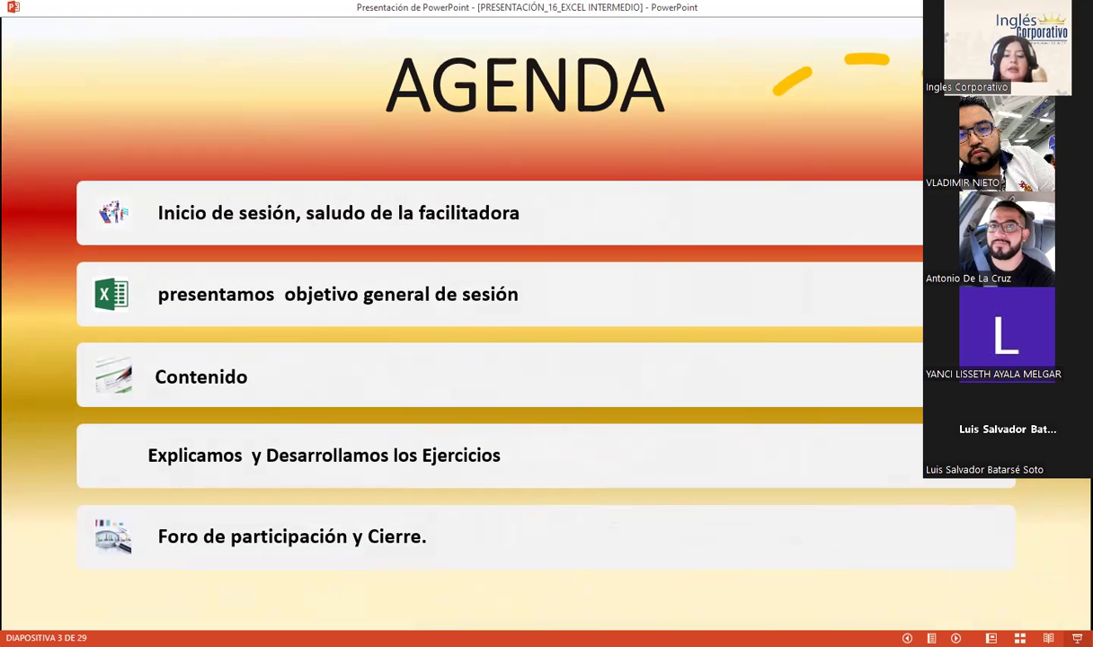
Advance to slide 4, the general objective on tables versus pivot tables
key("Right")
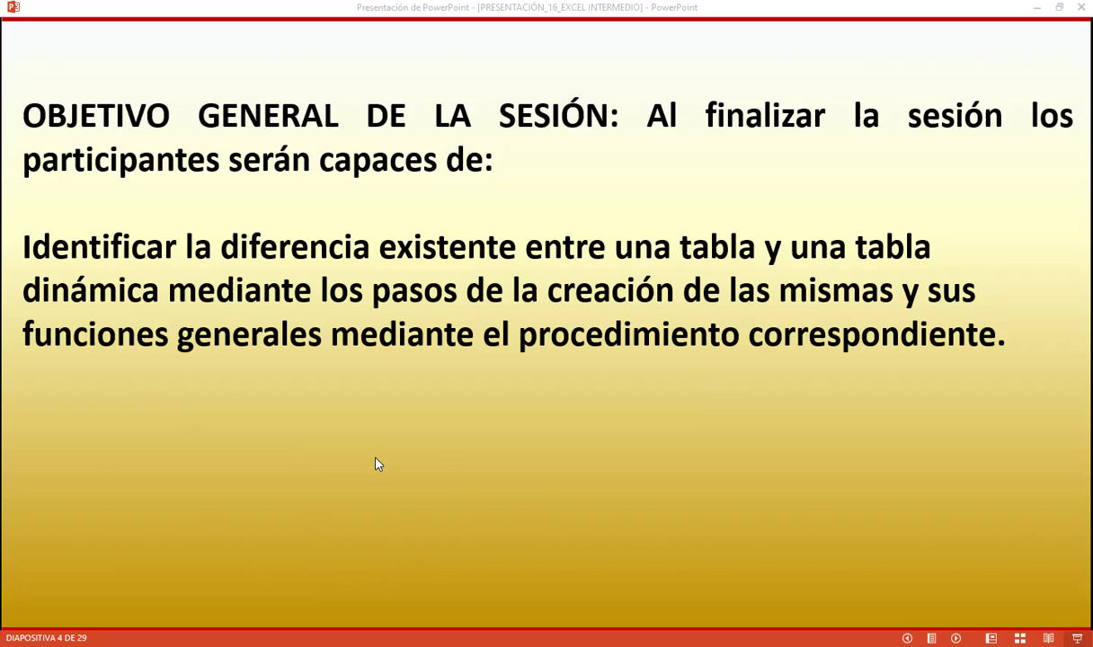
Advance to slide 5, "QUE ES UNA TABLA EN EXCEL"
left_click(541, 466)
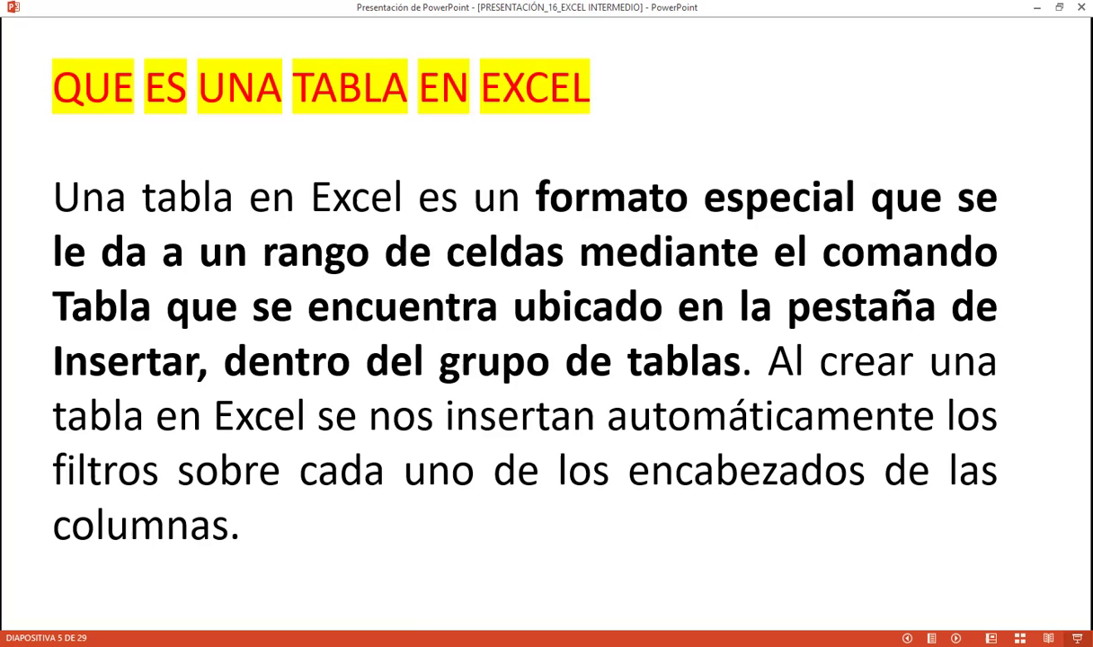
Advance to slide 6, "MODIFICAR LOS DATOS DE UNA TABLA"
key("Right")
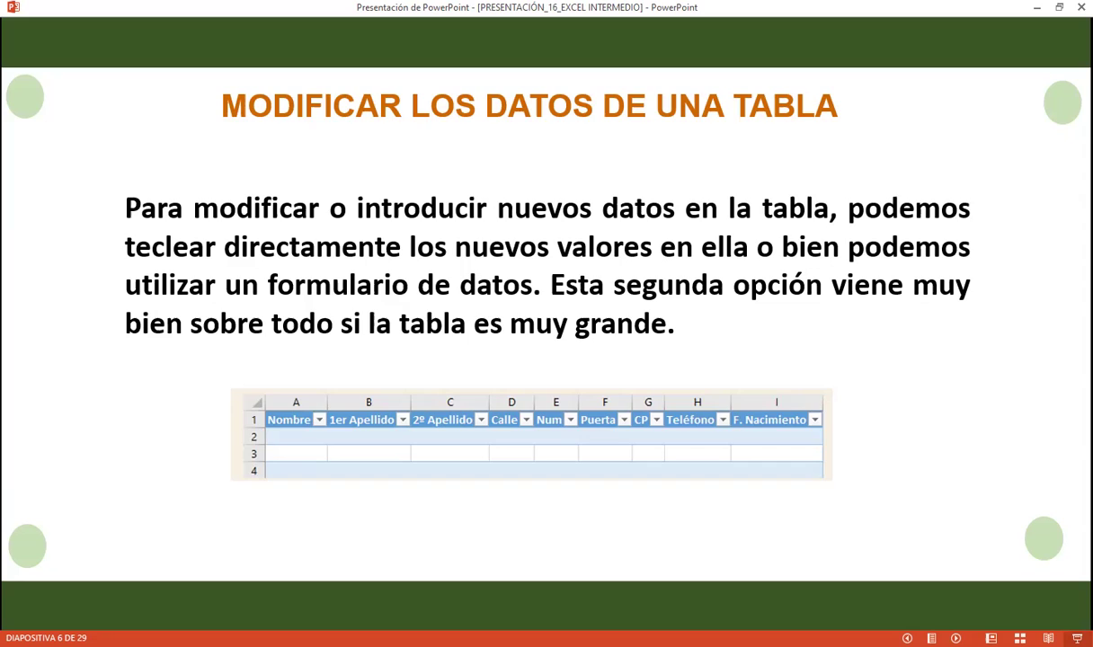
Advance to slide 7, the table of function numbers 101–111
key("Right")
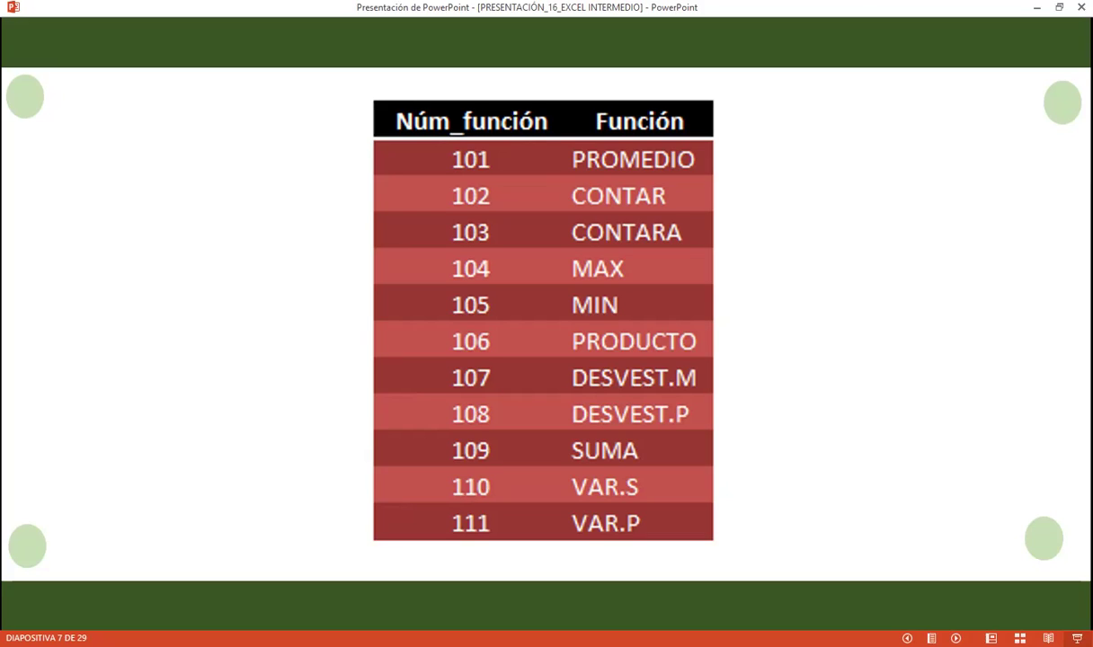
Advance to slide 8, "Tablas Dinámicas"
key("Right")
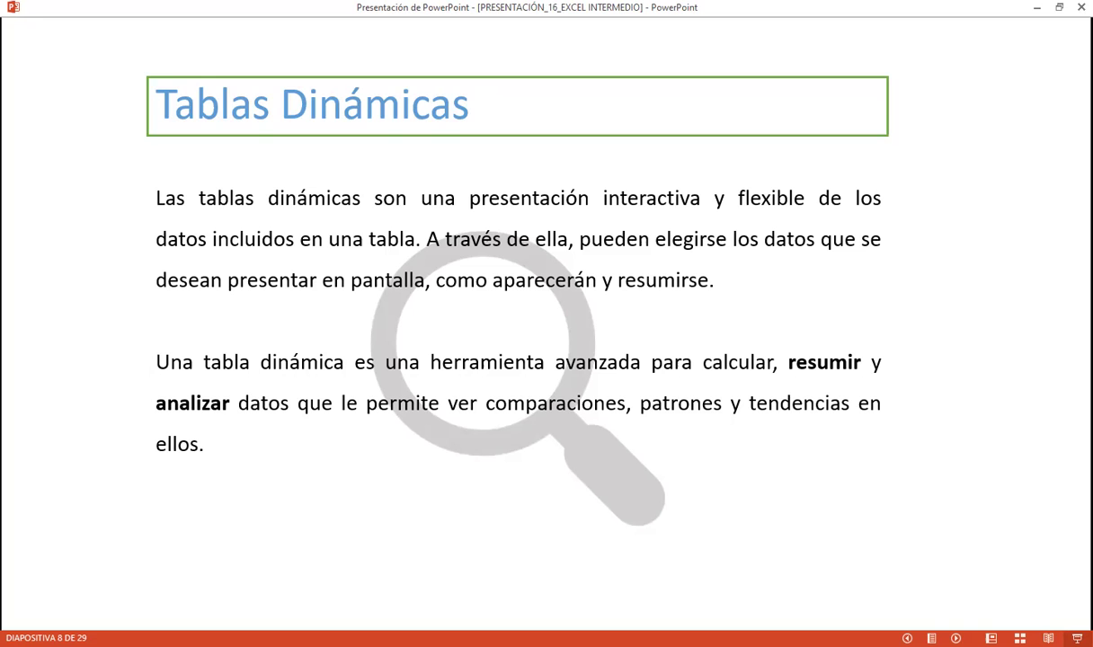
Advance to slide 9, "Términos utilizados en las tablas dinámicas"
key("Right")
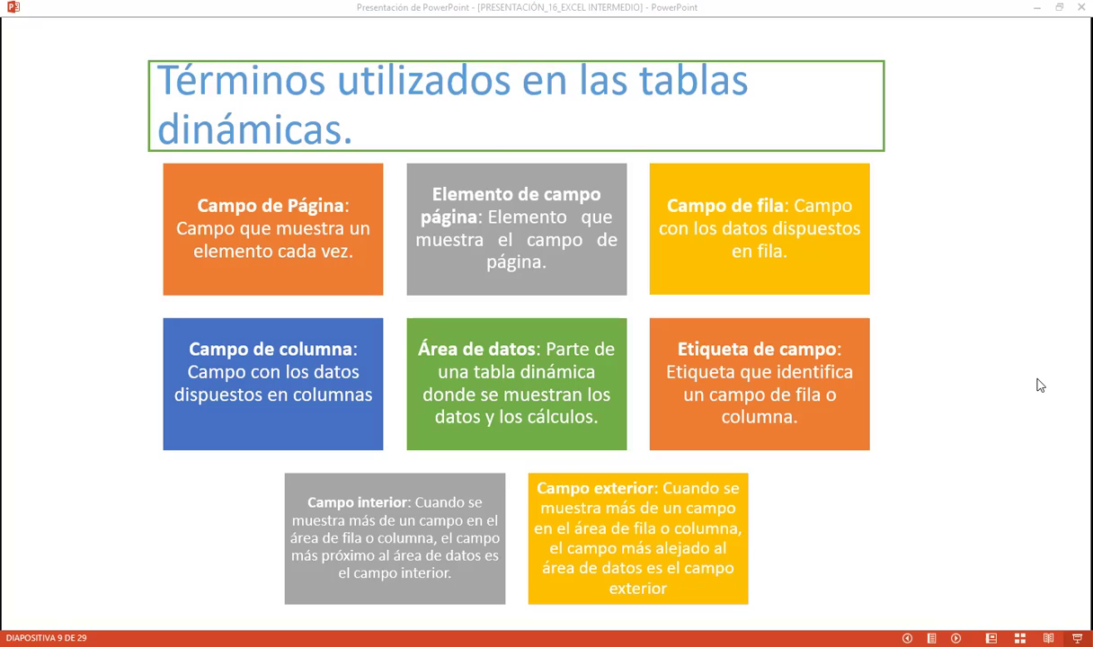
Advance through slide 10's creation steps to slide 11 with the Crear tabla dinámica dialog
left_click(1024, 347)
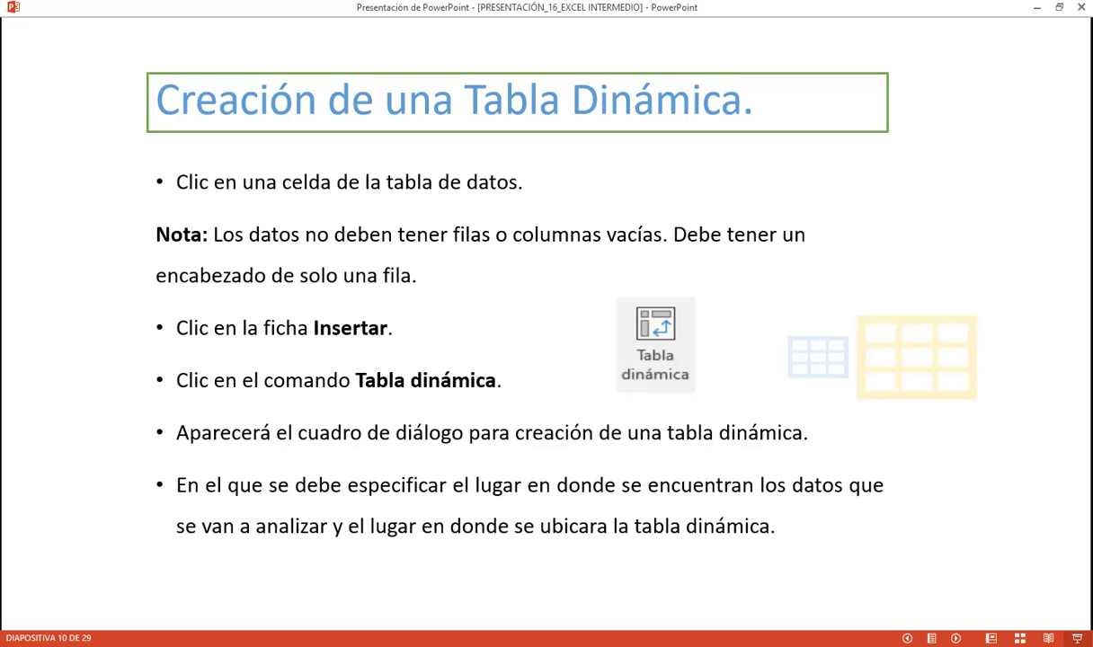
key("Right")
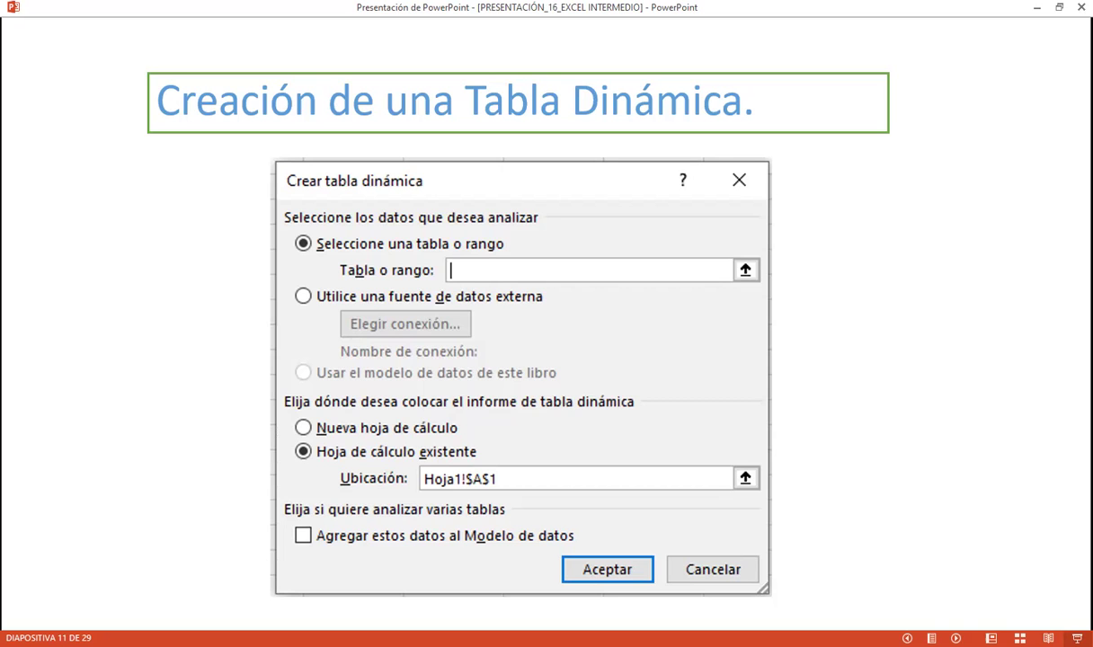
Advance the lesson to slide 12 on creating a pivot table, then bring up the Excel workbook
key("Right")
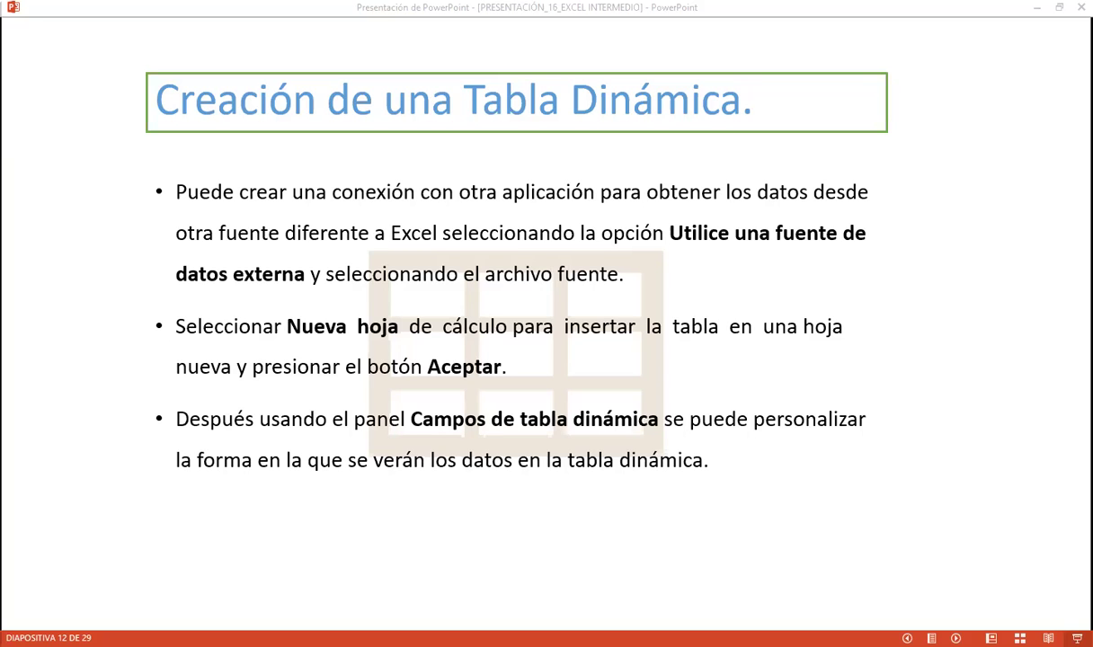
key("alt+Tab")
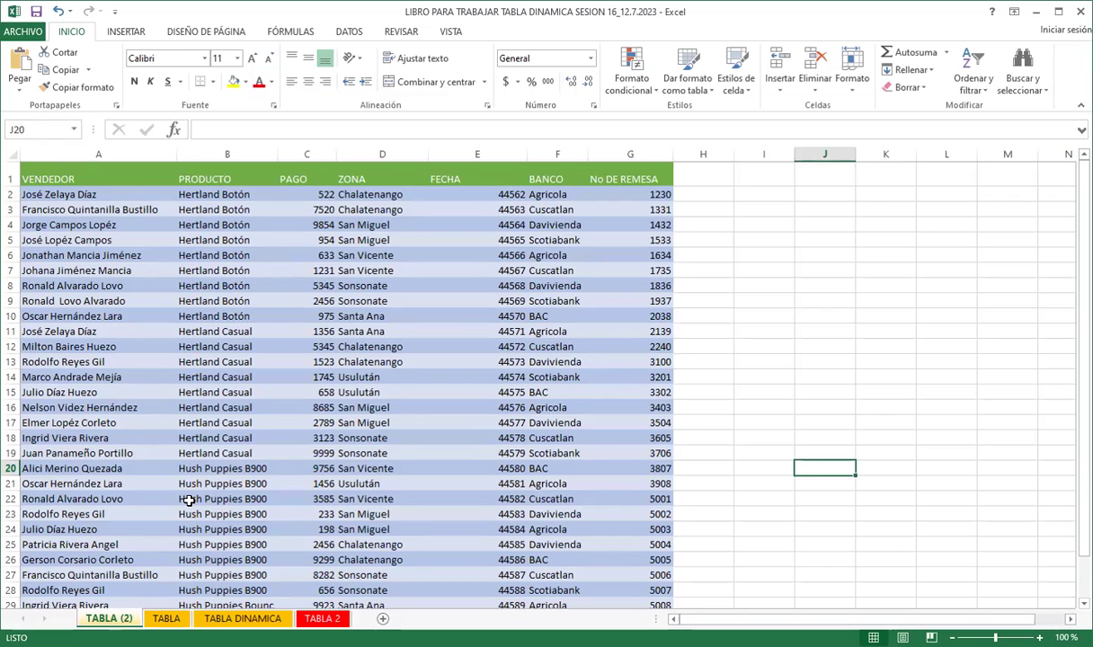
Select a cell in the sales table and check its name, EJERCICIO, under the table design tools
left_click(239, 332)
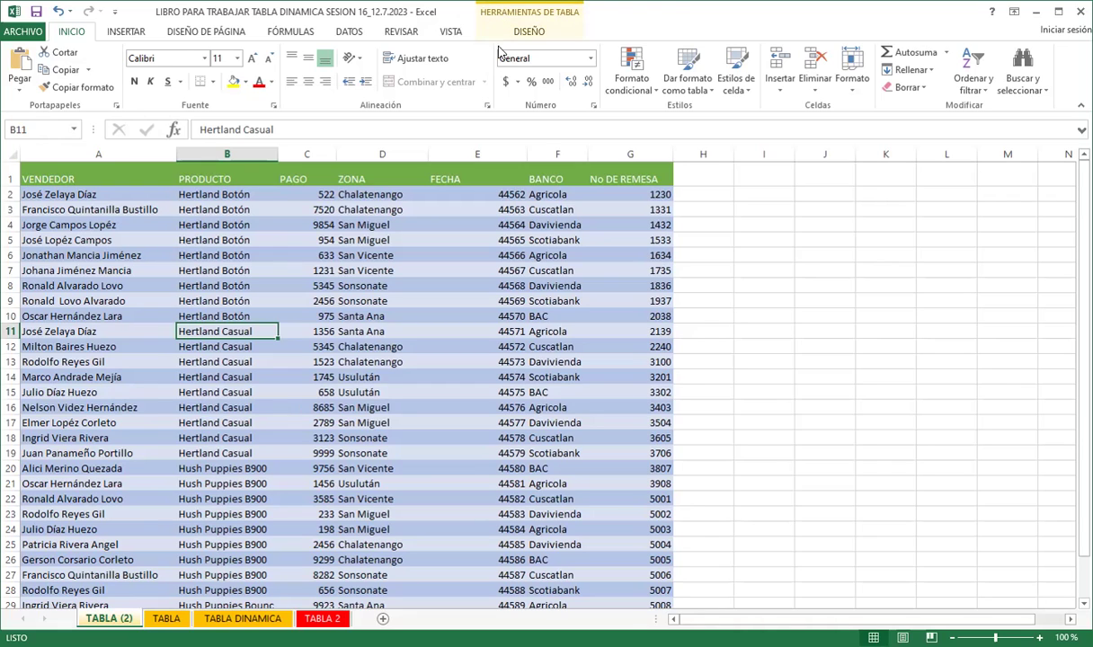
left_click(755, 240)
left_click(387, 270)
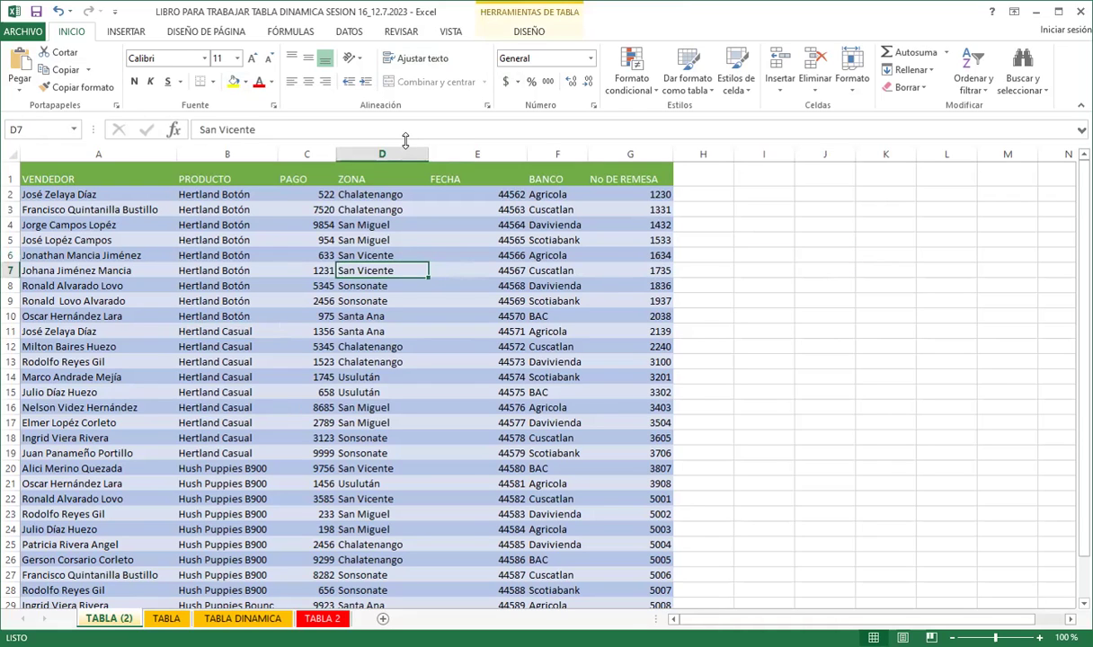
left_click(529, 32)
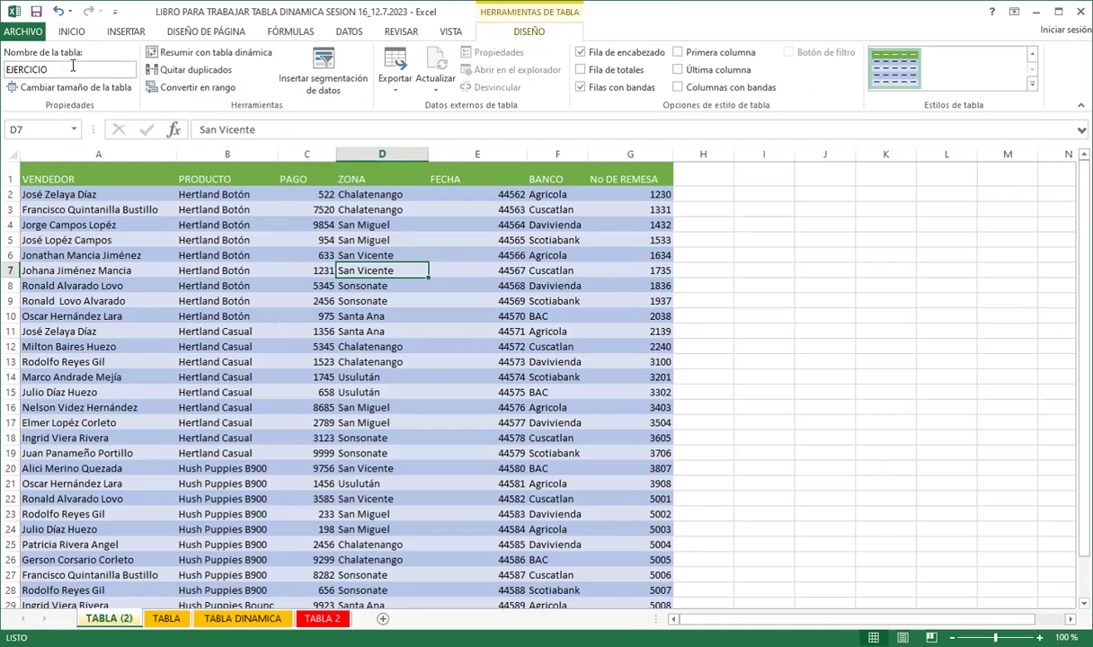
left_click(71, 64)
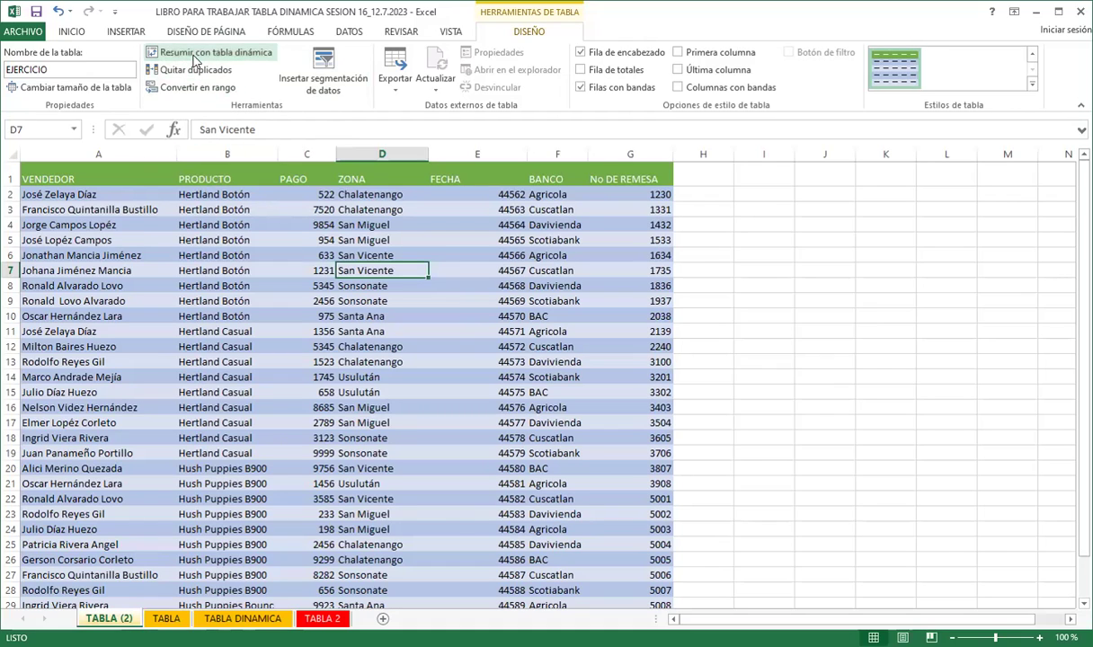
left_click(193, 56)
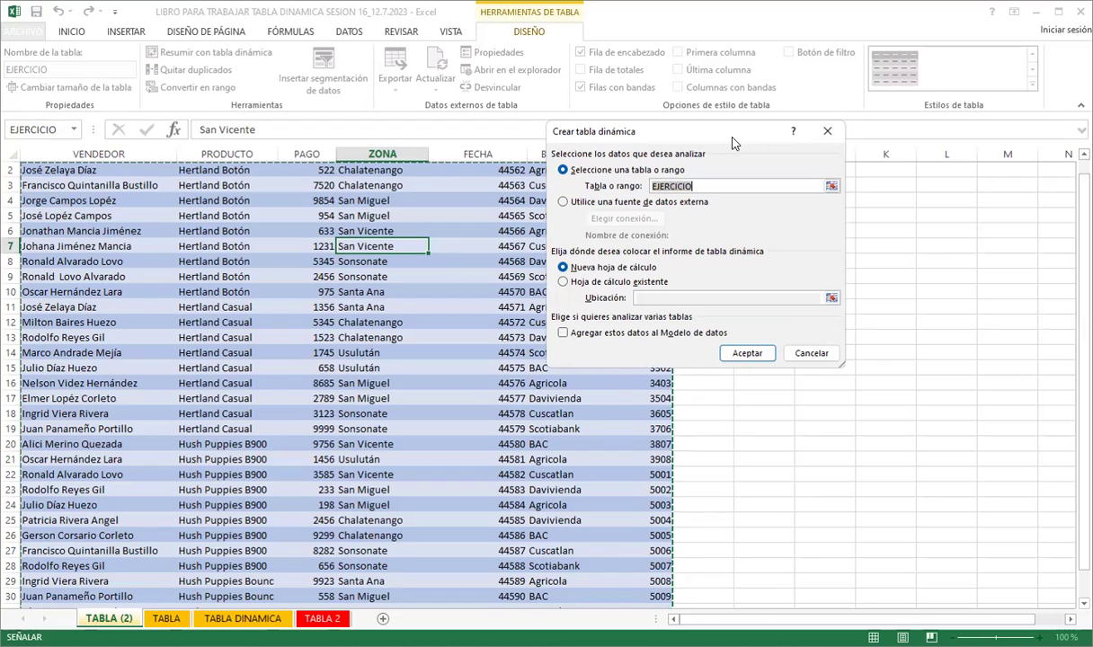
left_click(812, 352)
left_click(464, 321)
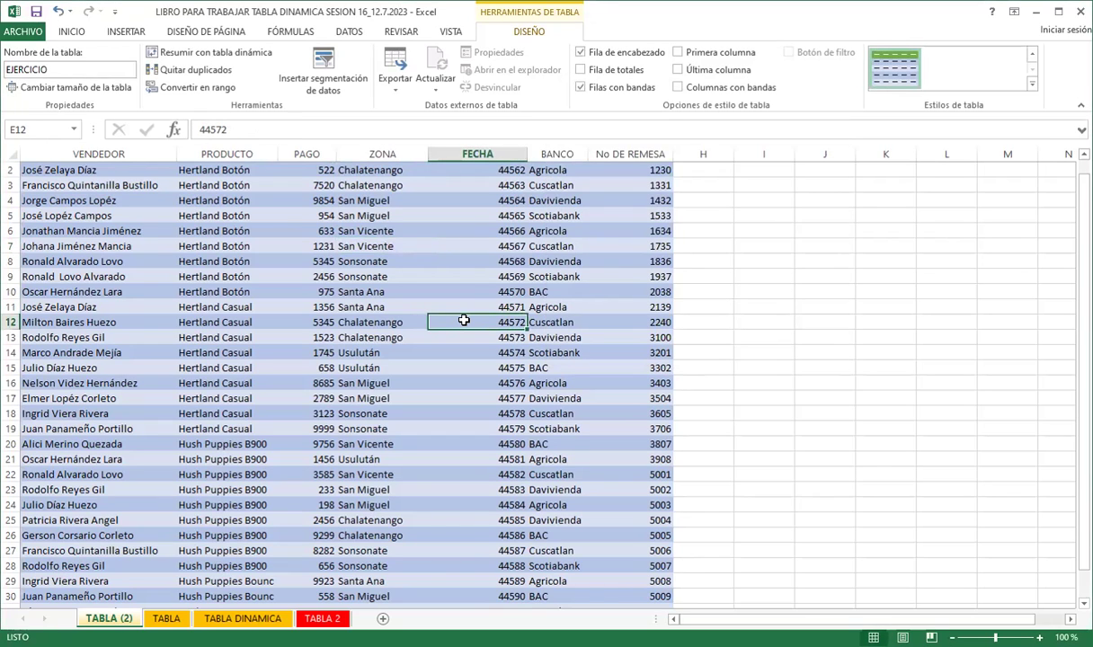
Convert the EJERCICIO table into a normal cell range and check a few cells in the data
left_click(314, 259)
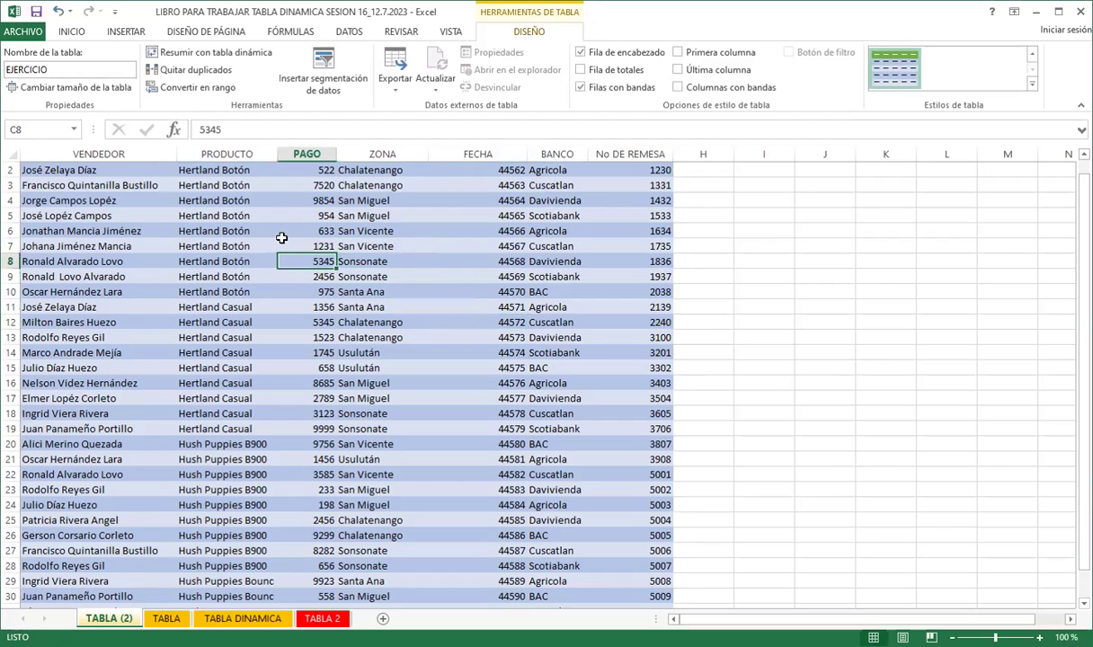
left_click(170, 87)
left_click(506, 369)
left_click(221, 260)
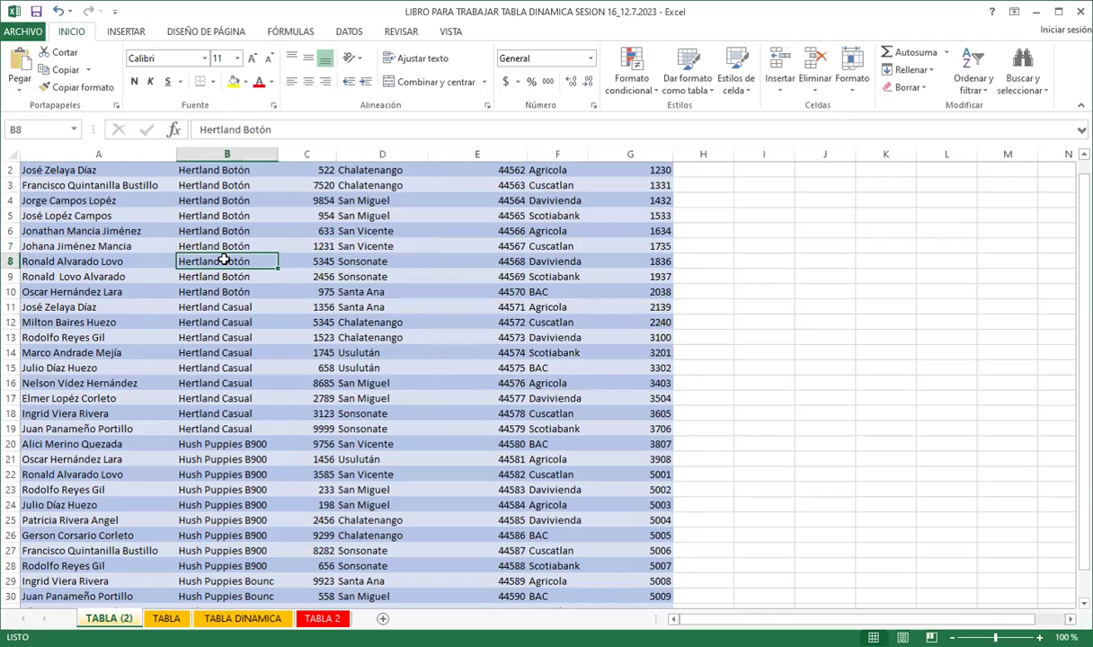
left_click(355, 261)
left_click(301, 230)
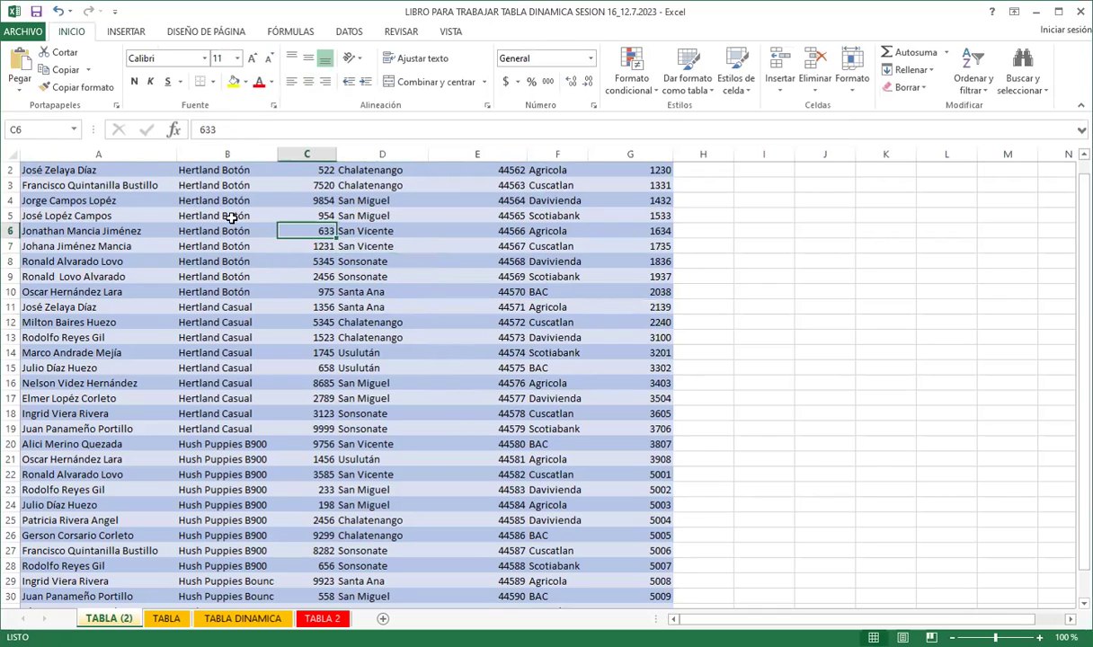
scroll(63, 210, "up", 1)
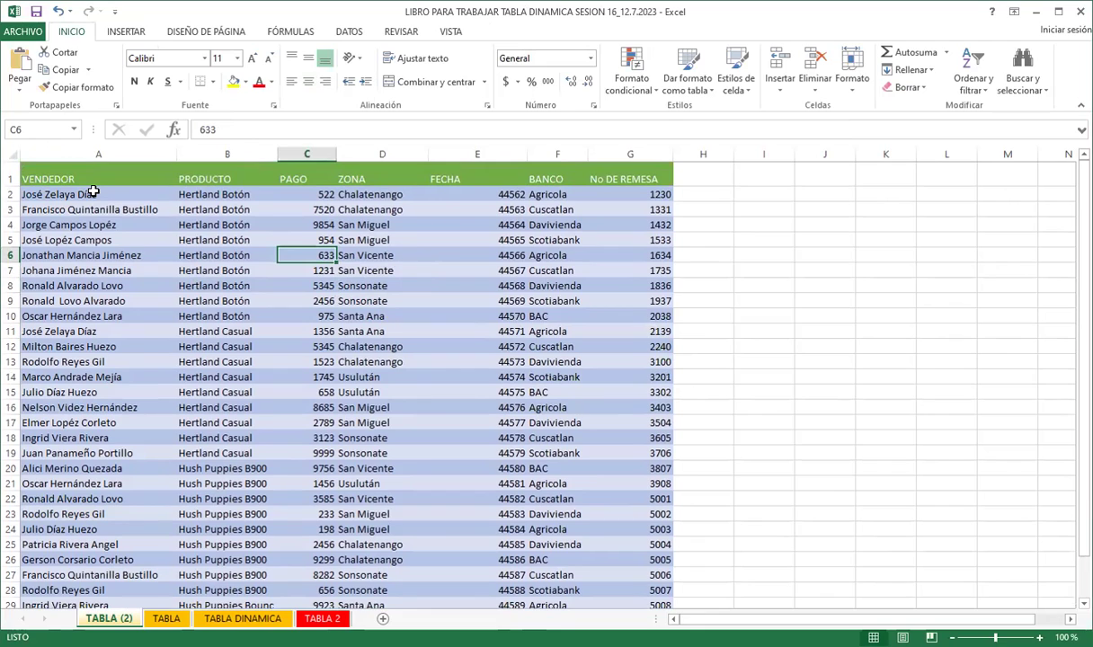
left_click(151, 299)
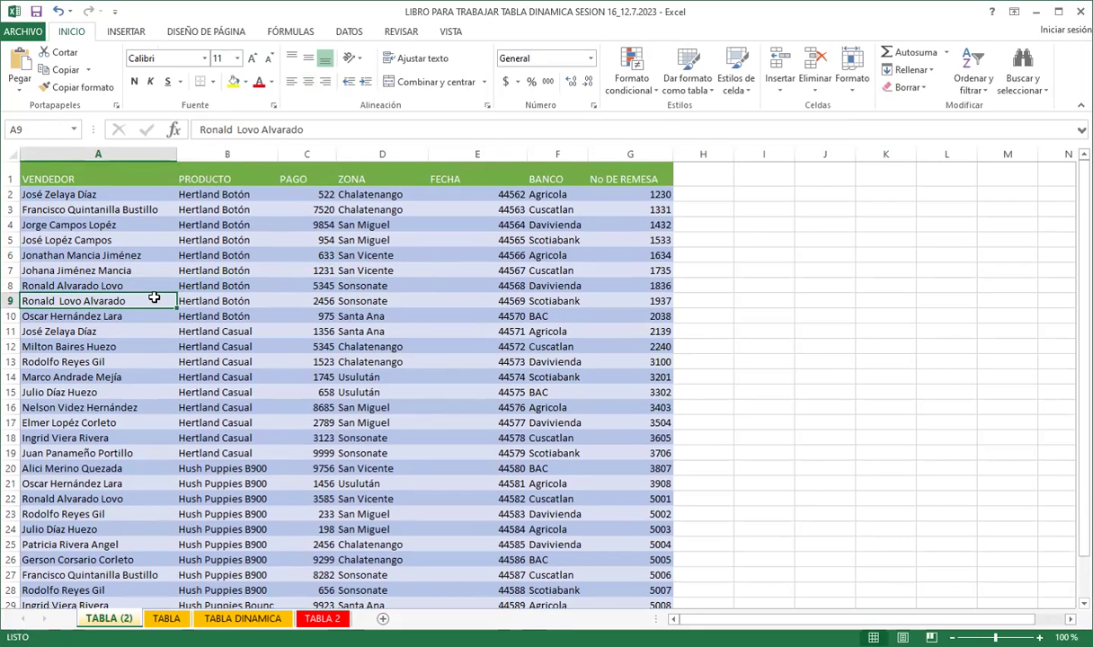
On the TABLA sheet, select a cell inside the sales data and show the INSERTAR commands
left_click(166, 618)
left_click(259, 412)
scroll(259, 413, "up", 4)
left_click(266, 384)
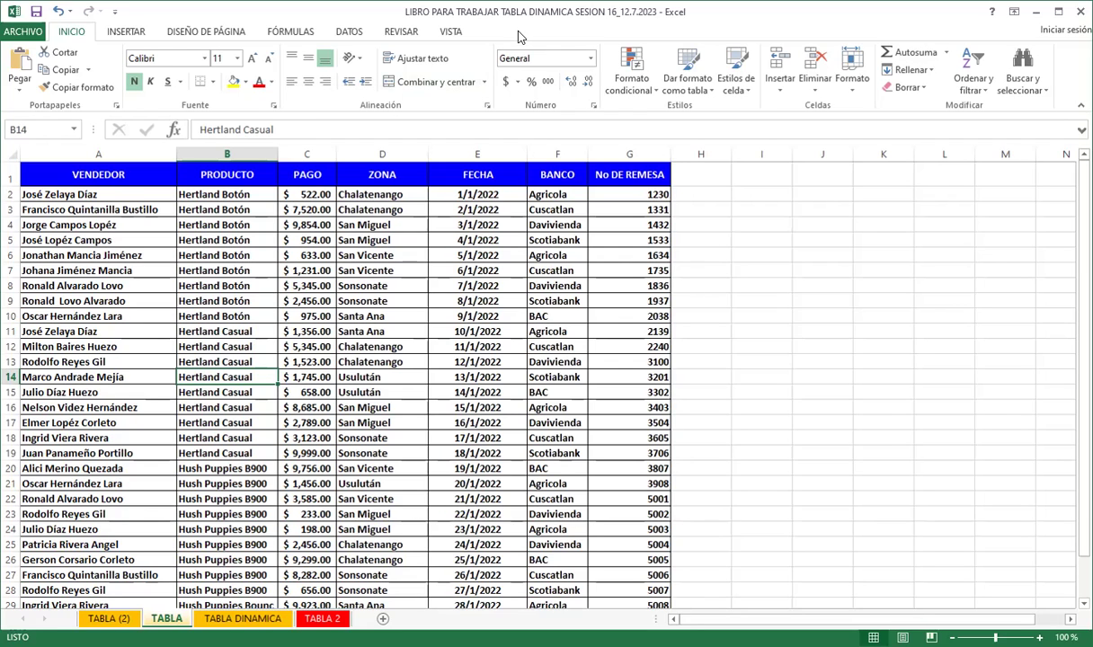
left_click(477, 205)
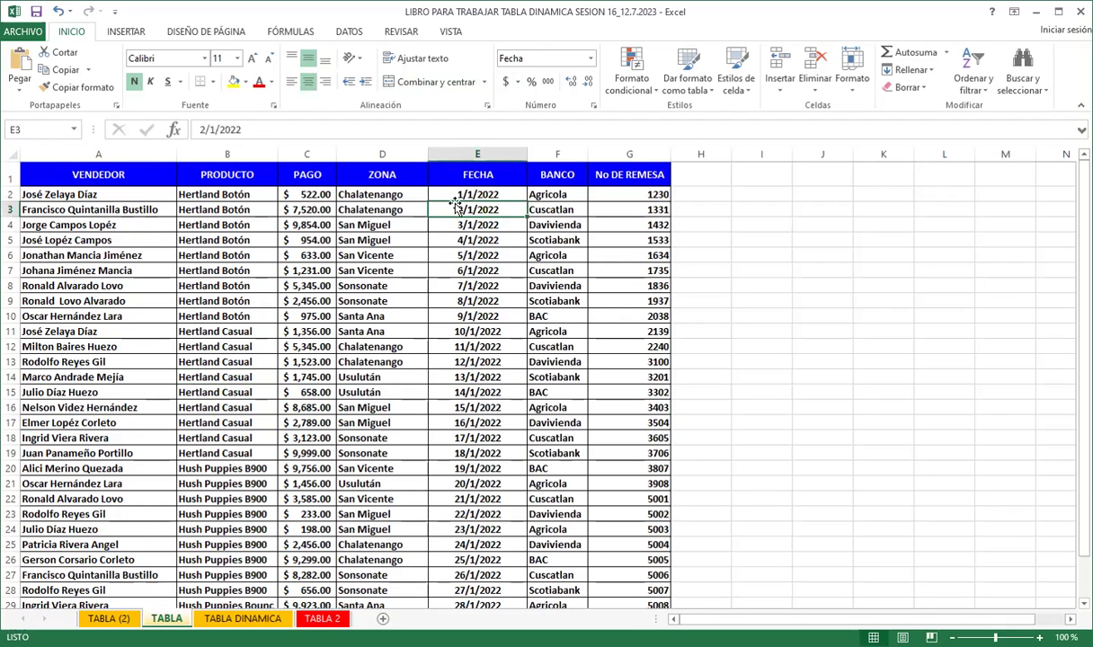
left_click(301, 301)
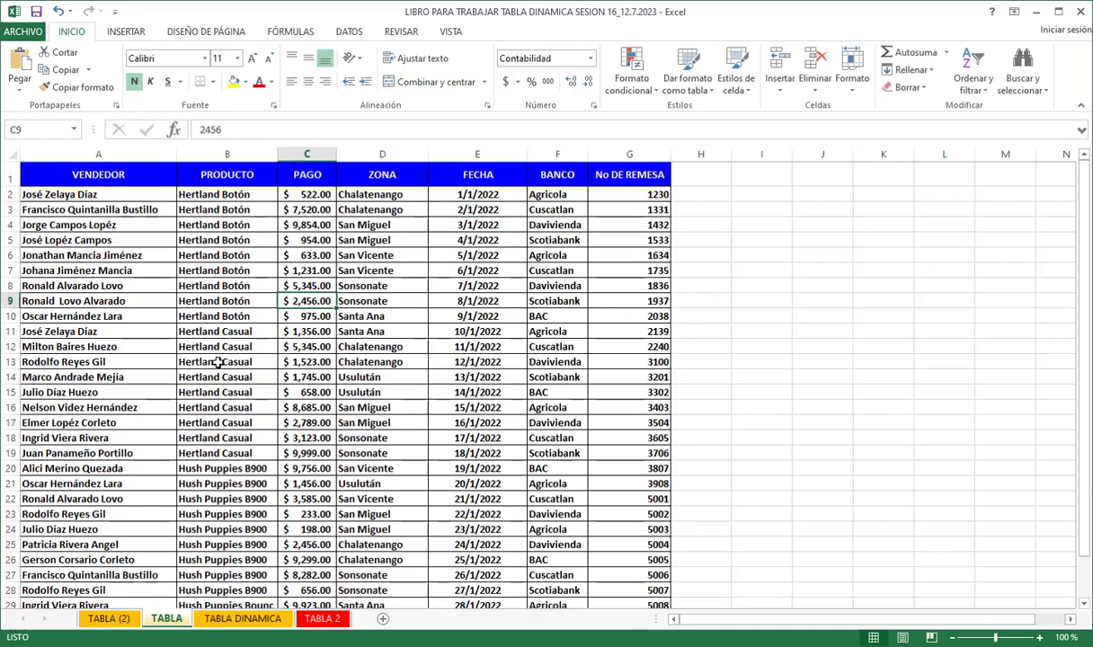
left_click(130, 38)
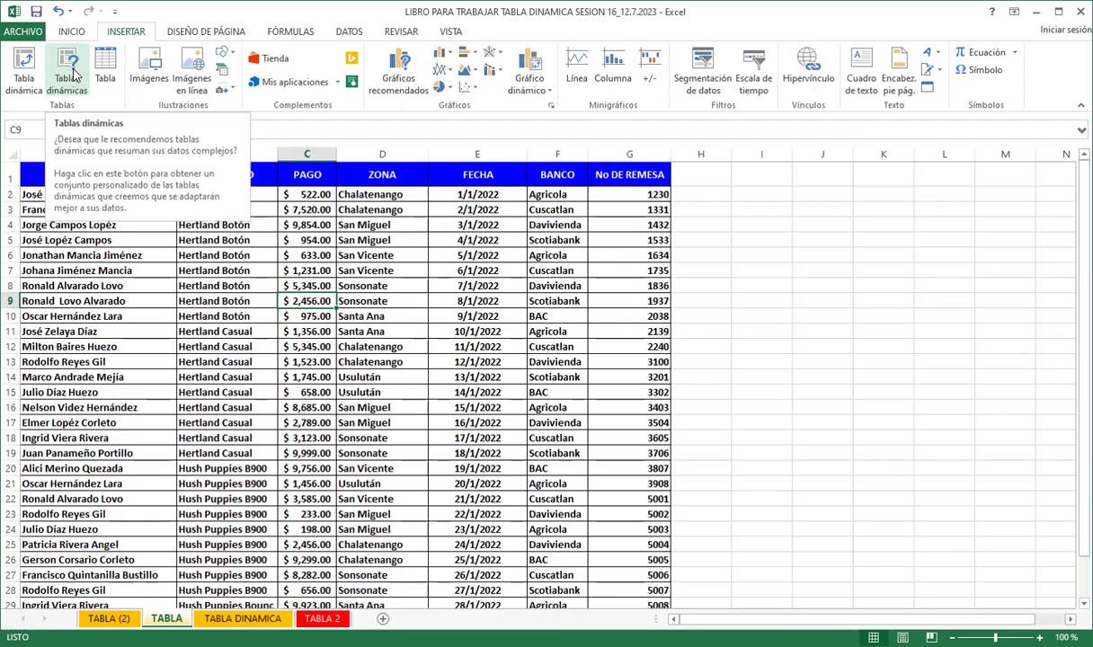
Create a pivot table from TABLA!$A$1:$G$32 at cell A3 of the existing TABLA DINAMICA sheet
left_click(26, 70)
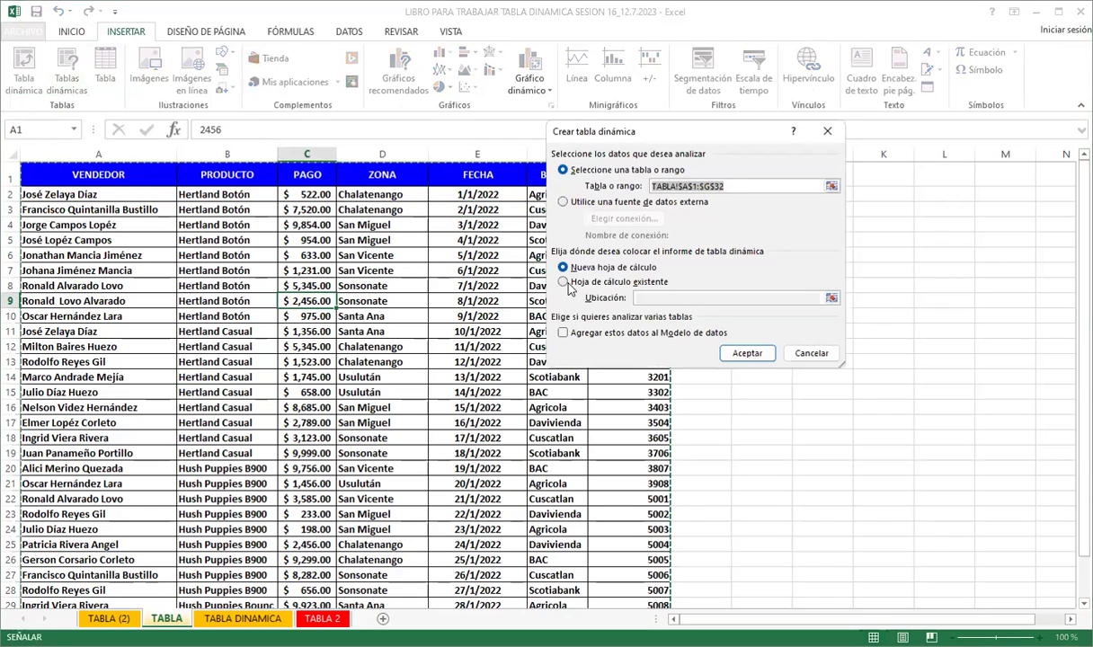
left_click(620, 282)
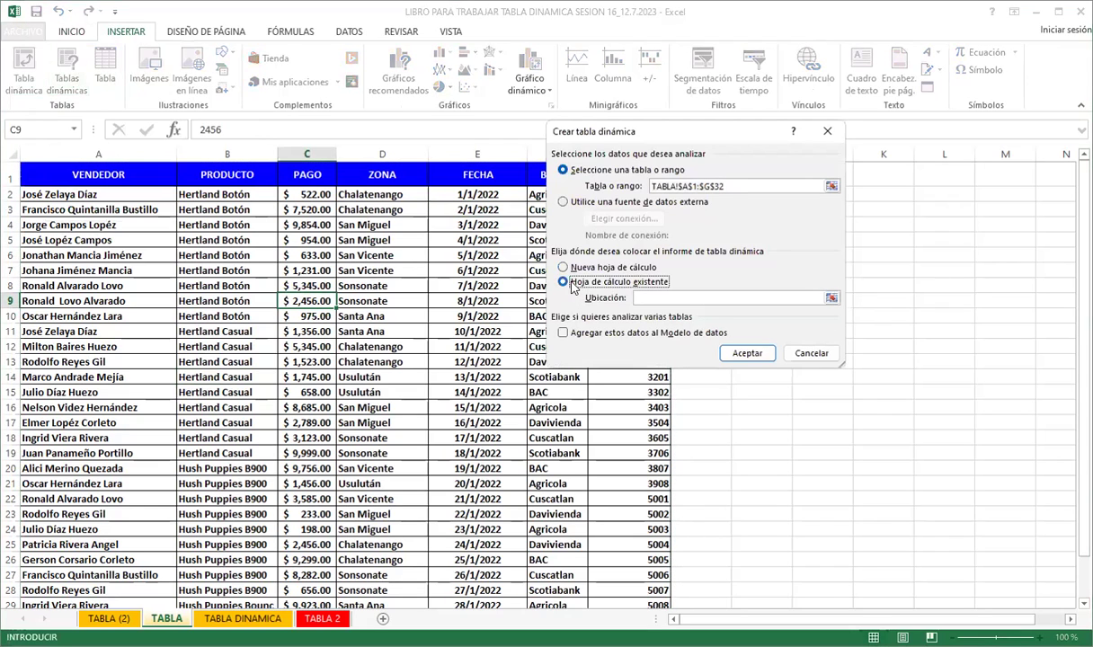
left_click(643, 299)
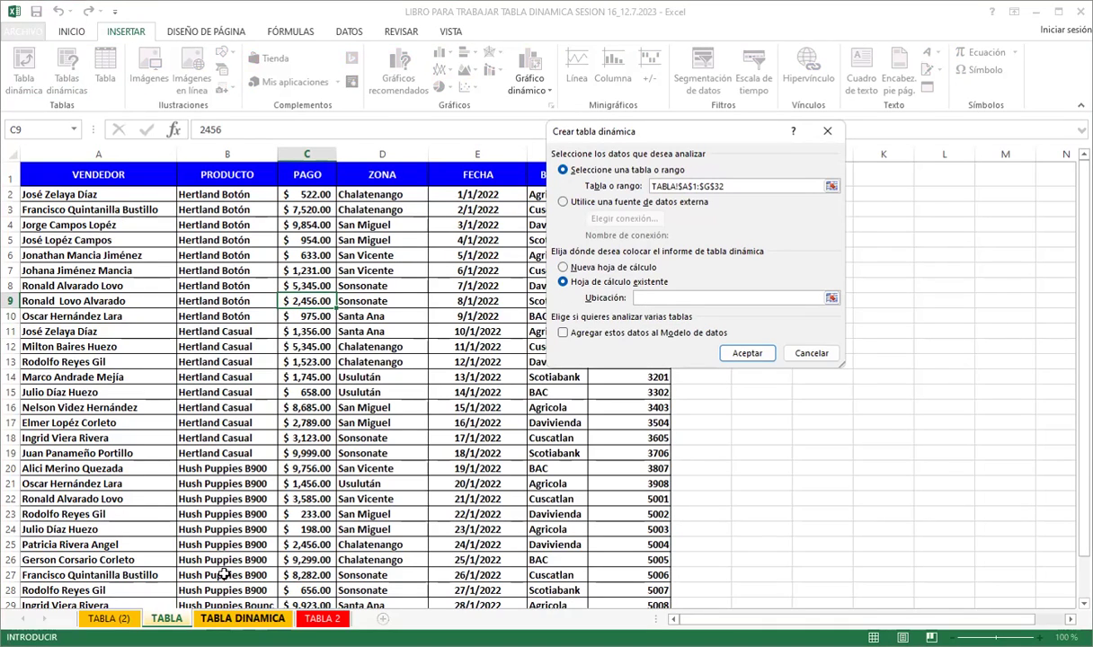
key("ctrl+Page_Down")
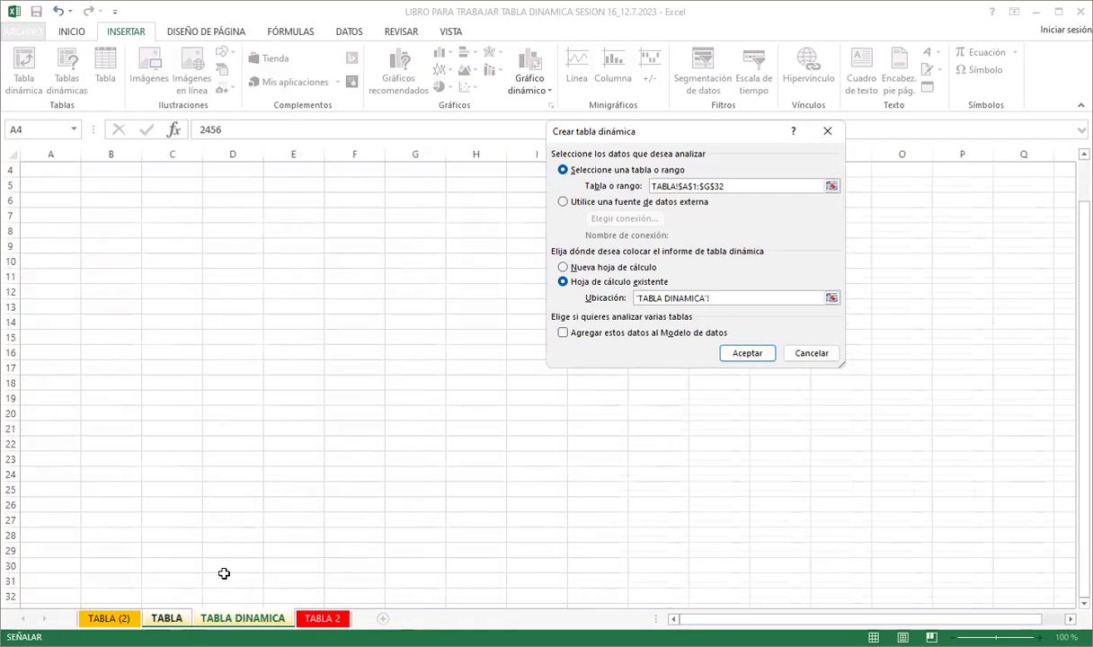
scroll(54, 225, "up", 1)
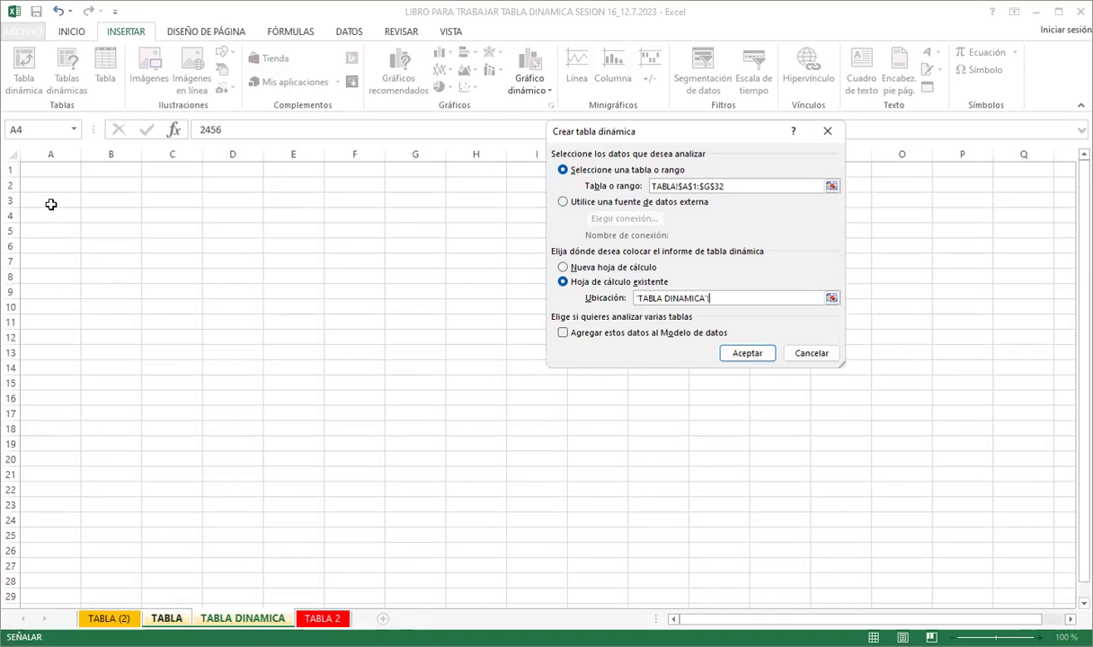
left_click(43, 203)
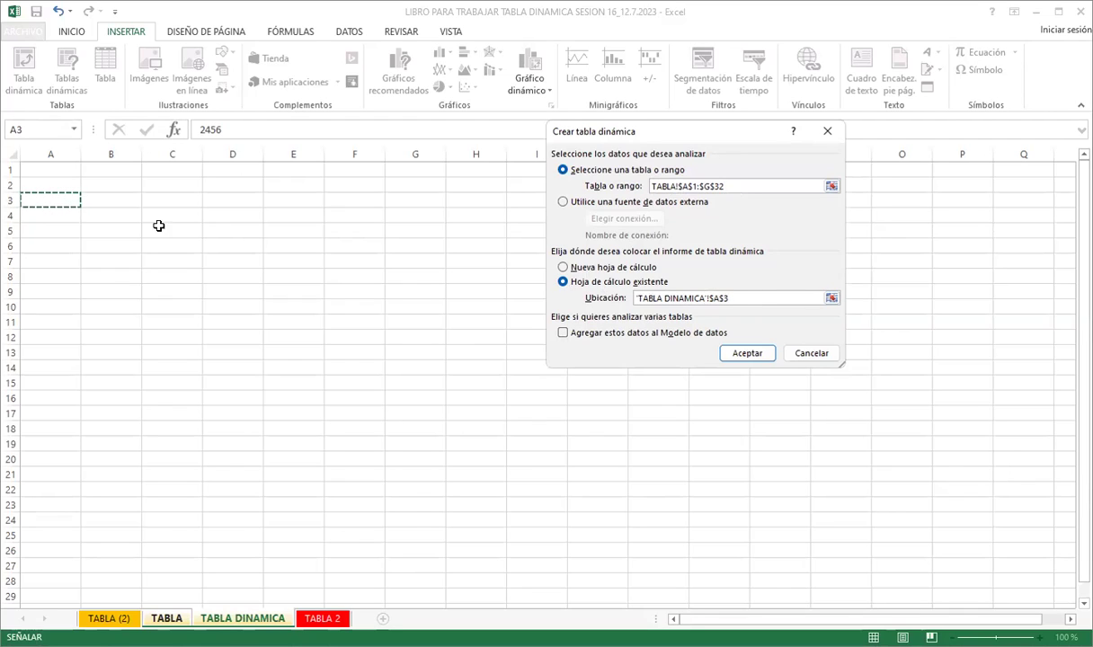
left_click(750, 356)
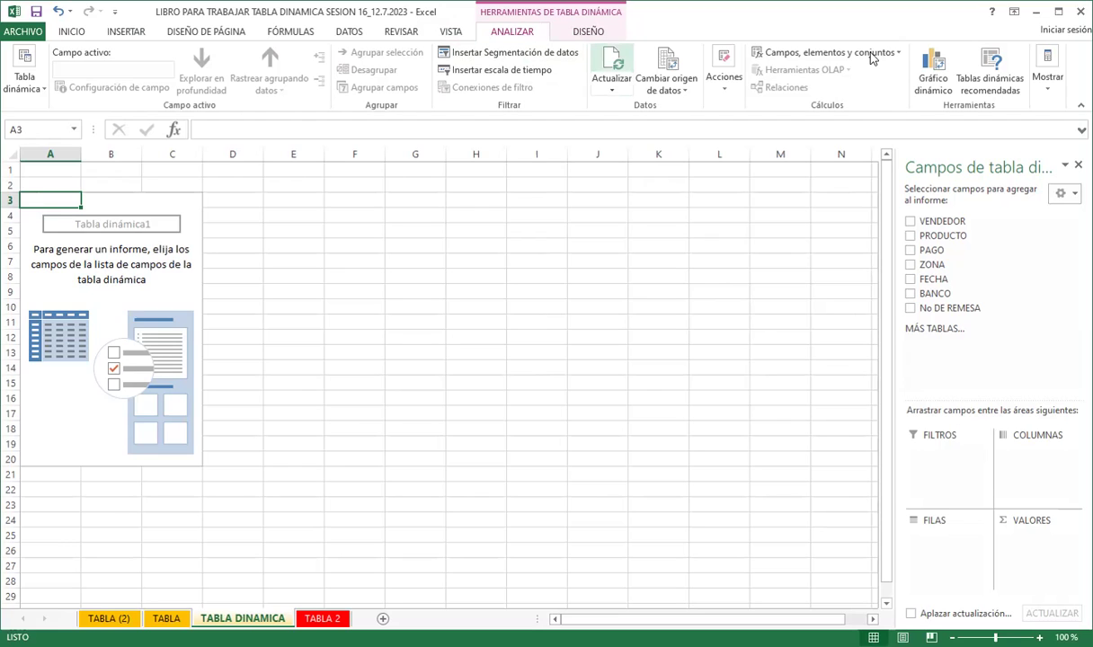
Rename the pivot table from Tabla dinámica1 to Tabla dinámica_ followed by the user's first name
left_click(36, 89)
left_click(73, 139)
left_click(87, 139)
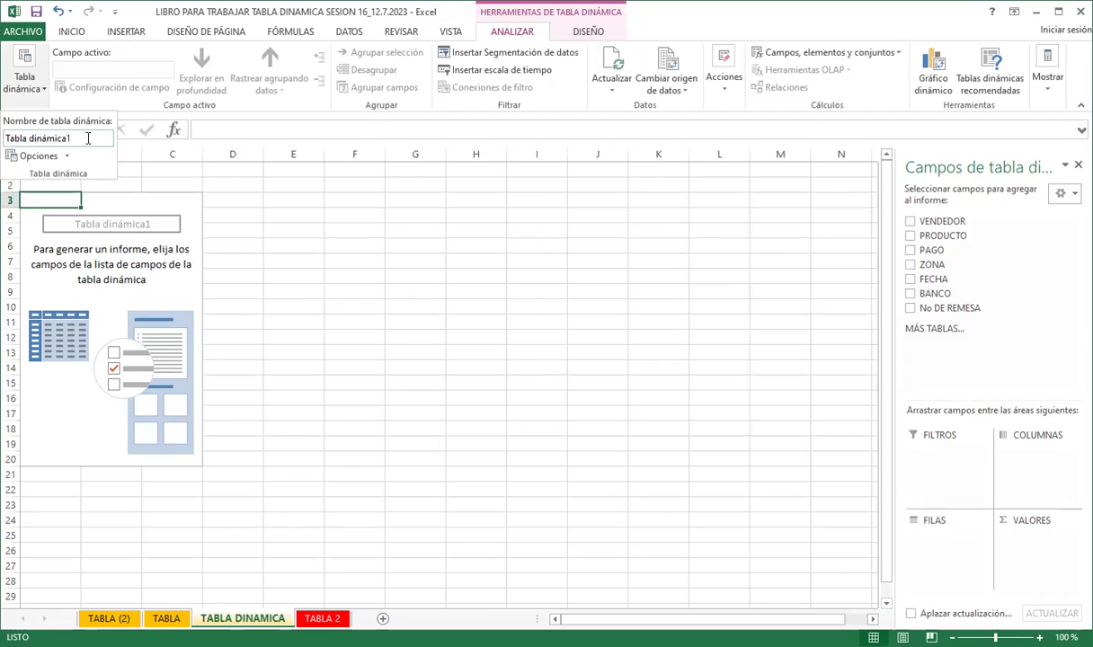
key("BackSpace")
type("_")
type("vant")
key("BackSpace")
key("BackSpace")
key("BackSpace")
key("BackSpace")
type("vANESSA")
key("BackSpace")
key("BackSpace")
key("BackSpace")
key("BackSpace")
key("BackSpace")
key("BackSpace")
key("BackSpace")
type("VANESSA")
key("Return")
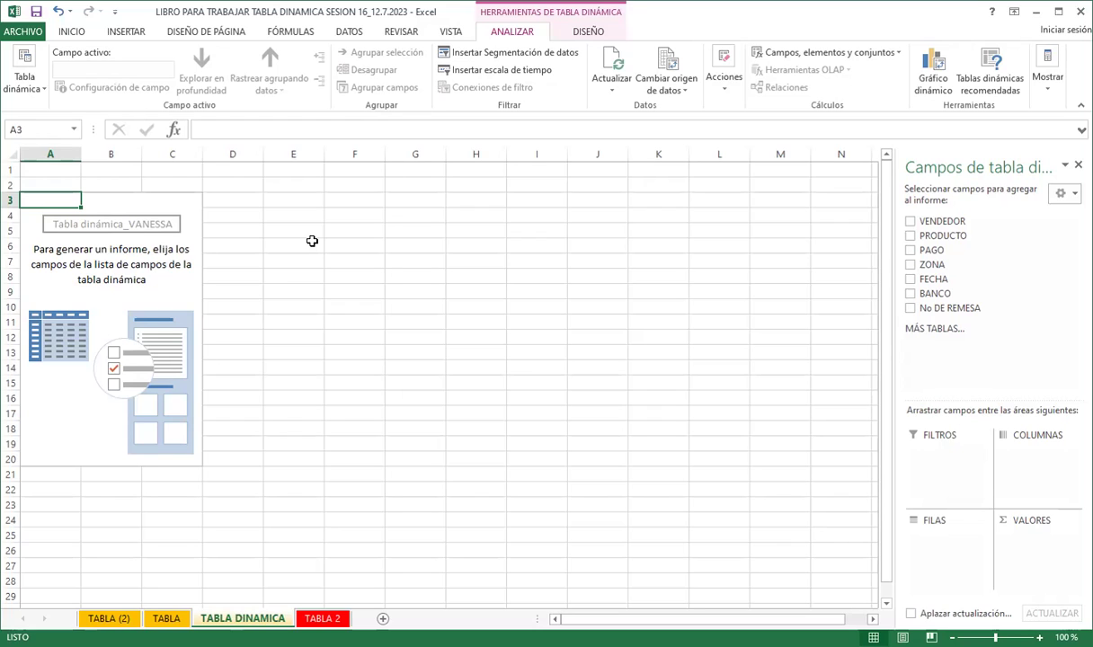
left_click(33, 90)
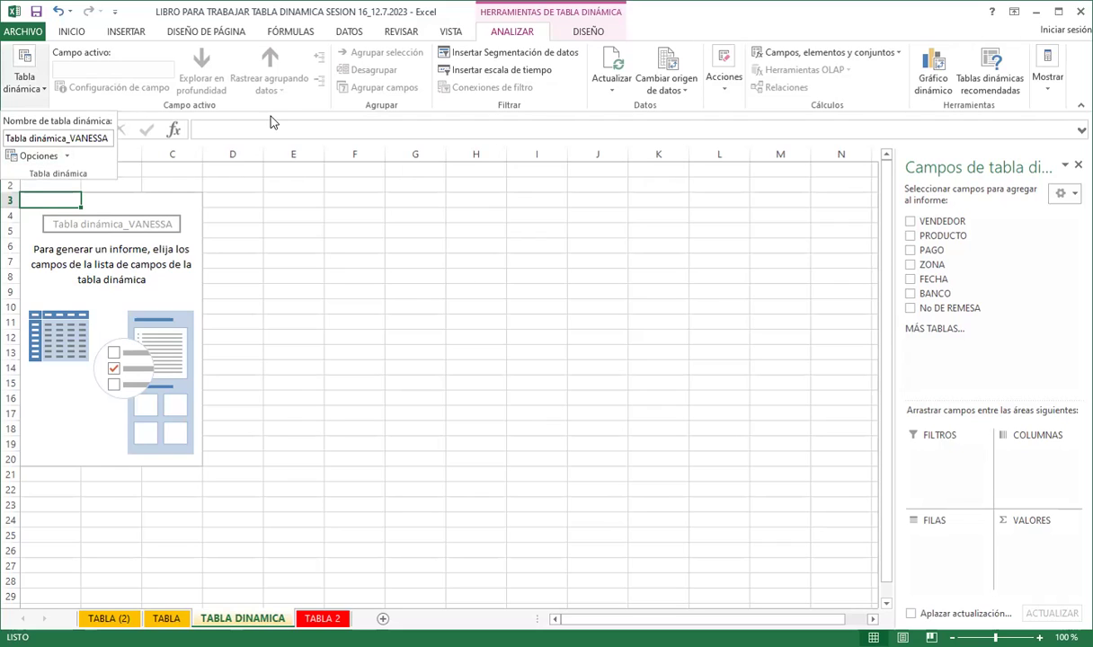
left_click(161, 214)
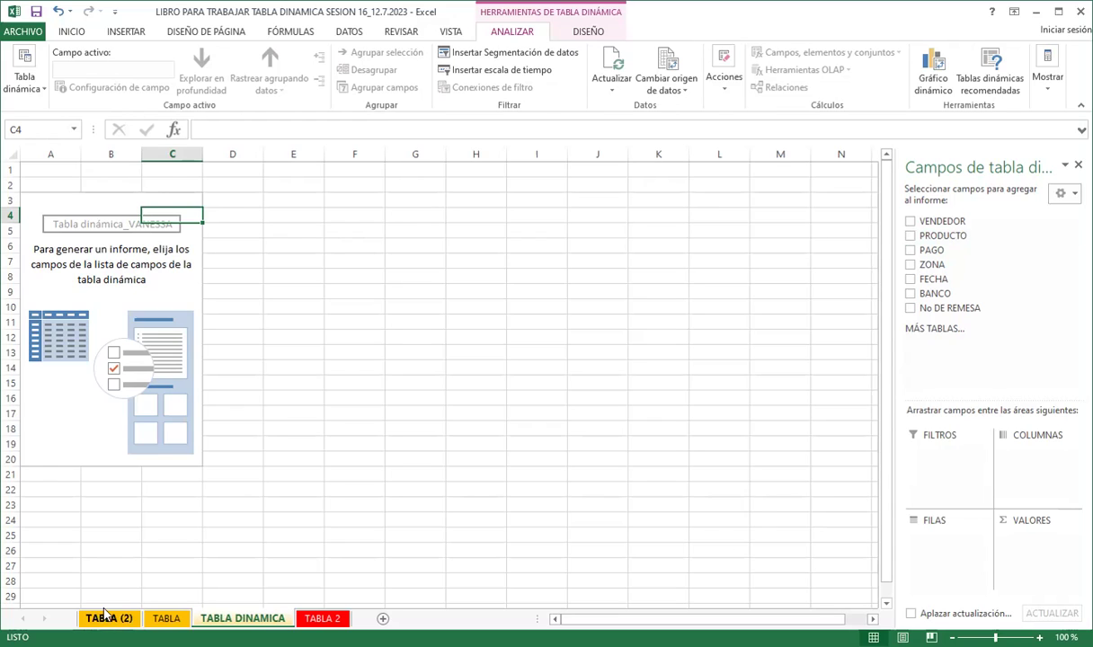
left_click(166, 619)
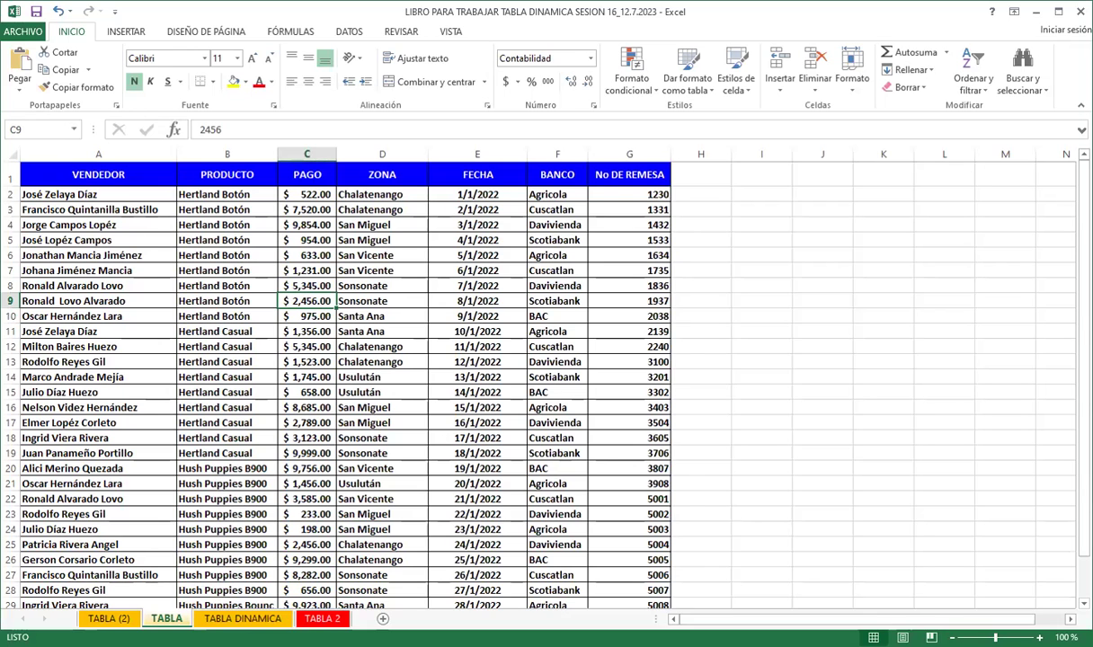
left_click(242, 618)
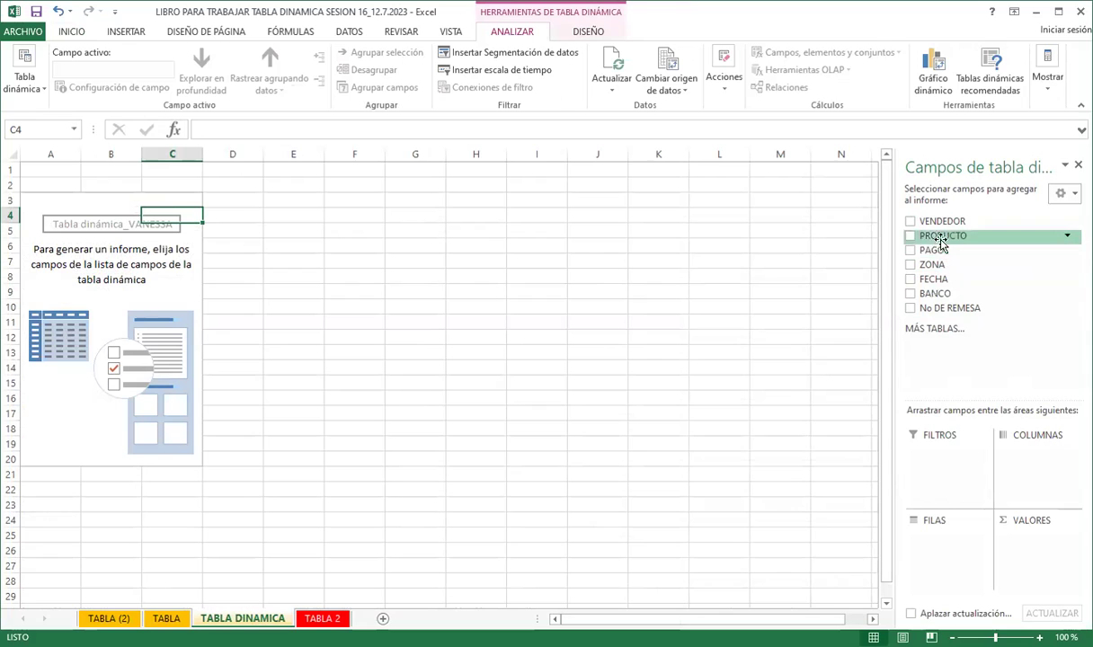
Place PRODUCTO in rows, BANCO as a report filter and Suma de PAGO as values
left_click(909, 237)
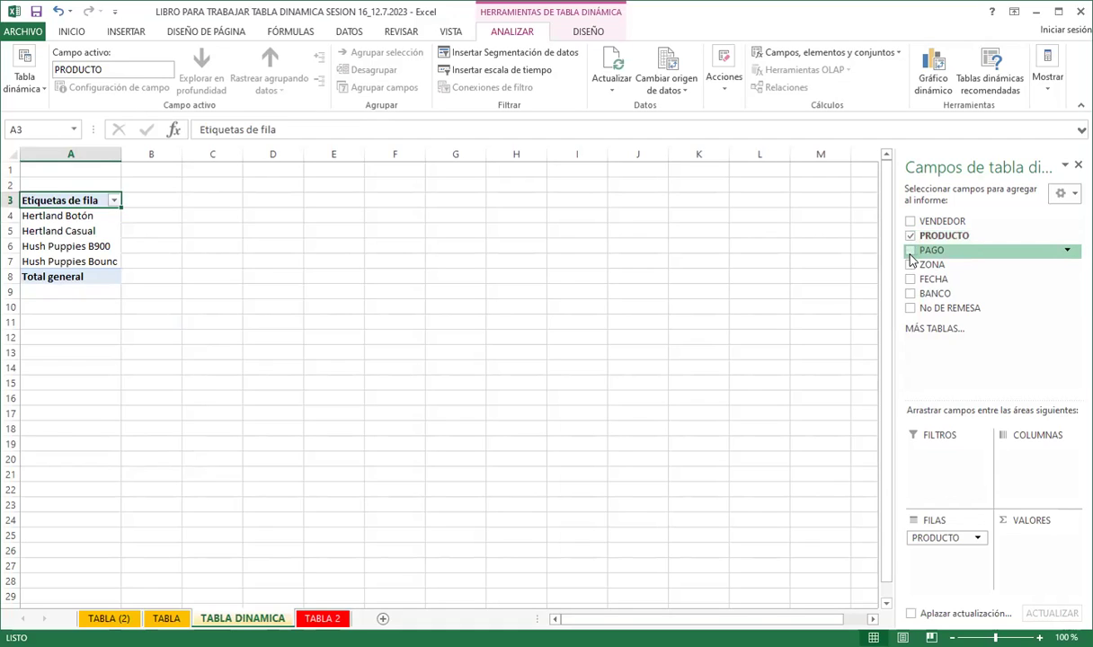
left_click(911, 294)
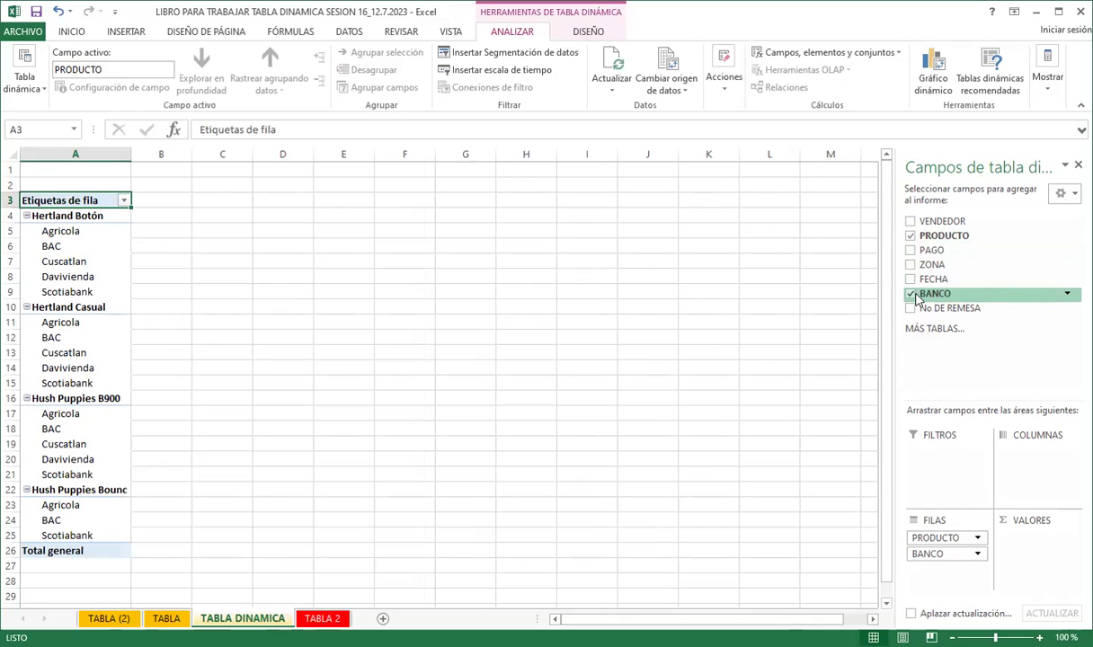
left_click_drag(951, 553, 956, 472)
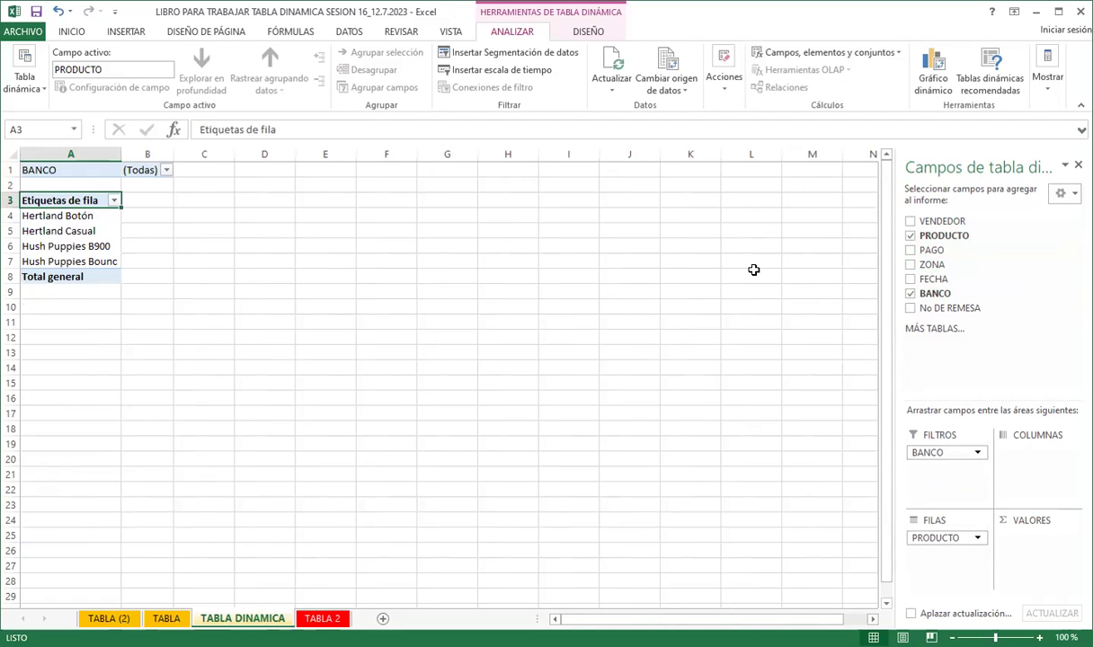
left_click(911, 251)
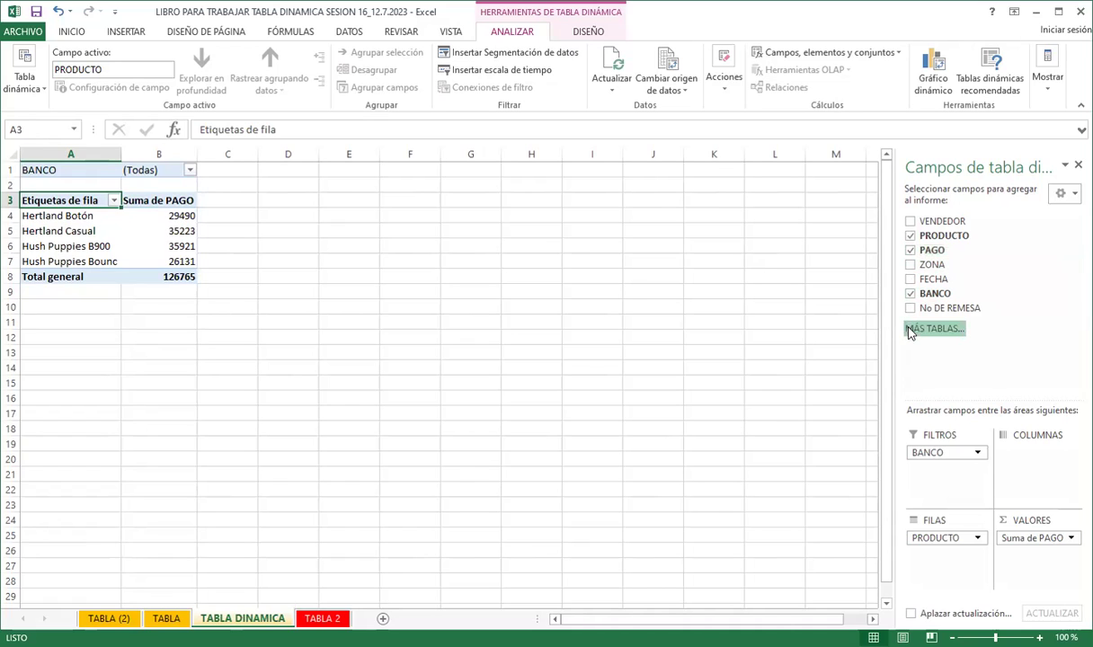
Add ZONA and move it to the columns, splitting PAGO across the six zones
left_click(910, 266)
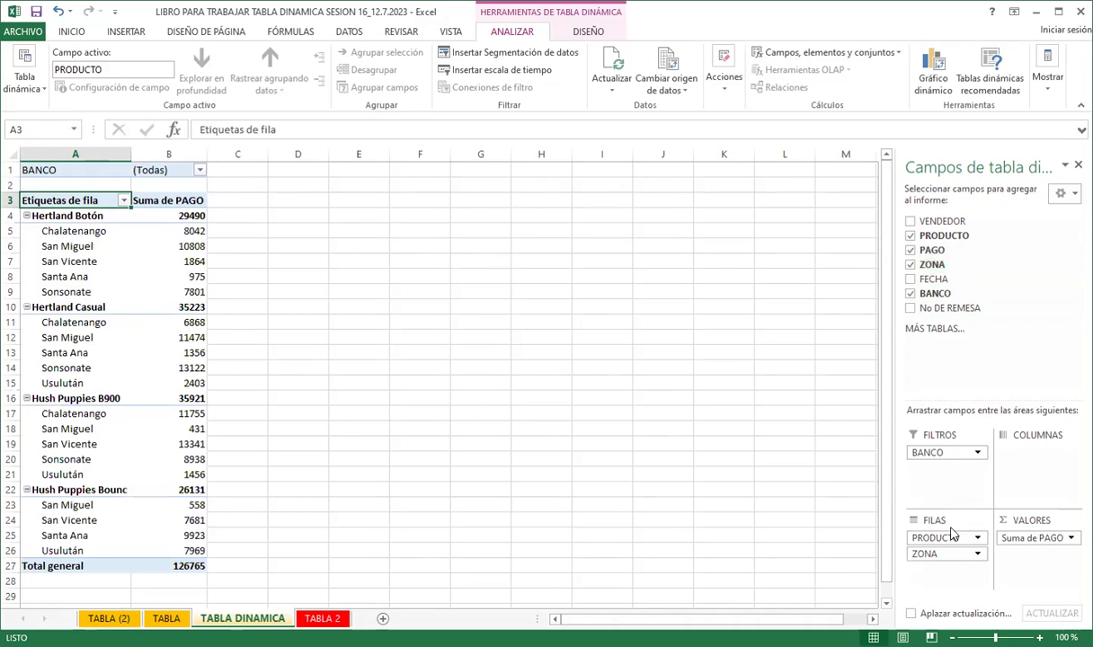
left_click_drag(936, 554, 1031, 466)
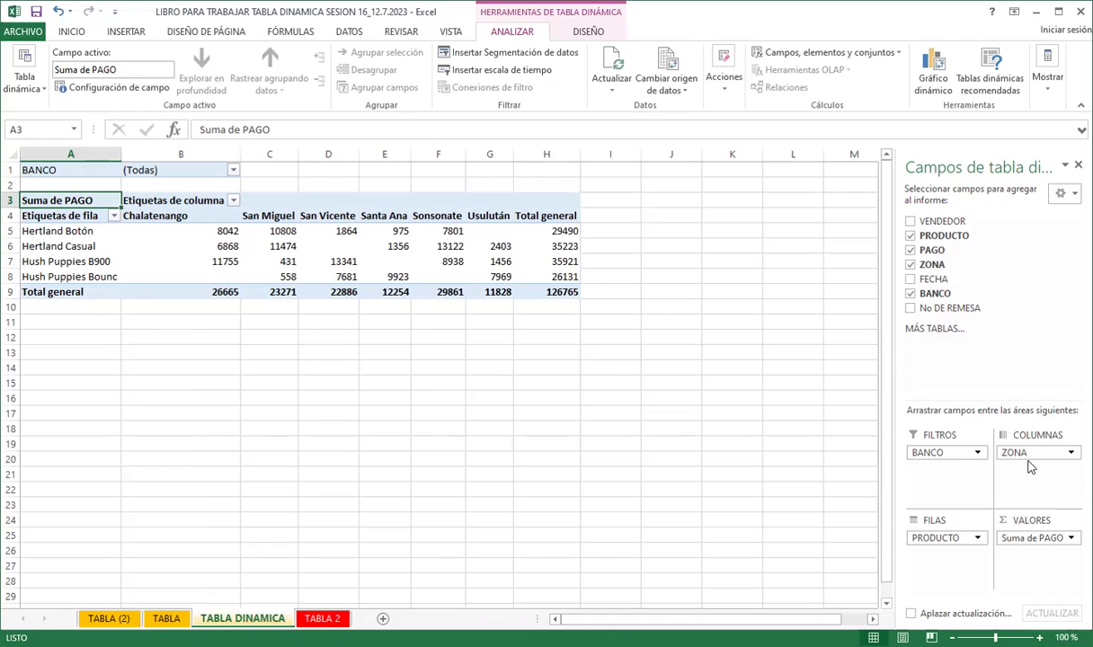
Remove ZONA and move PRODUCTO from the rows to the columns area
left_click(923, 267)
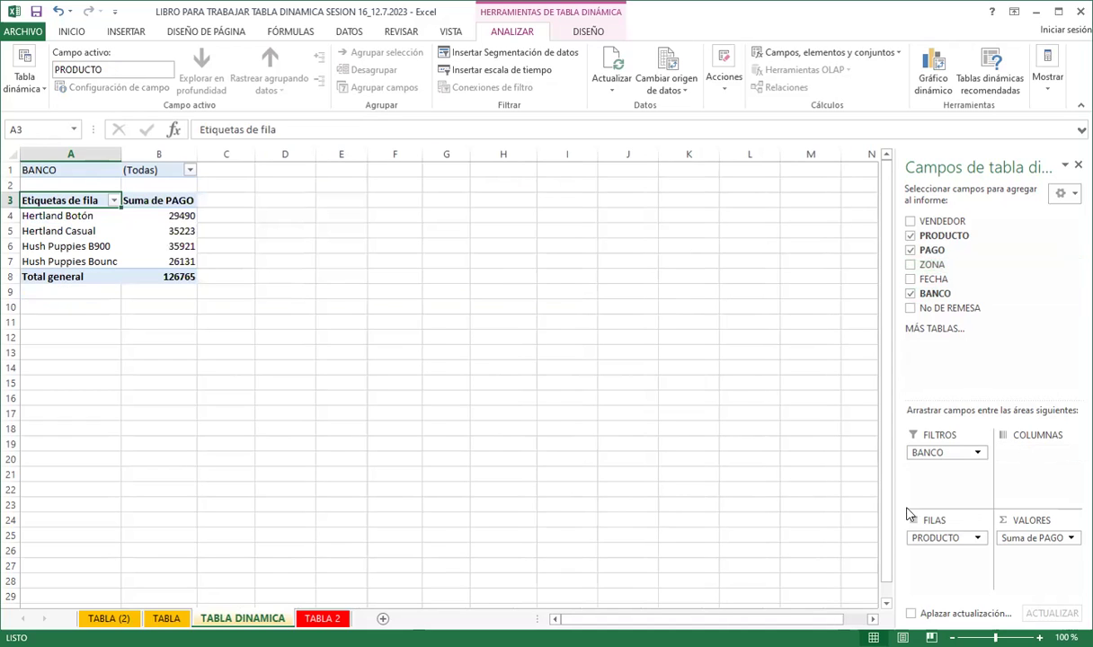
left_click_drag(939, 538, 1036, 469)
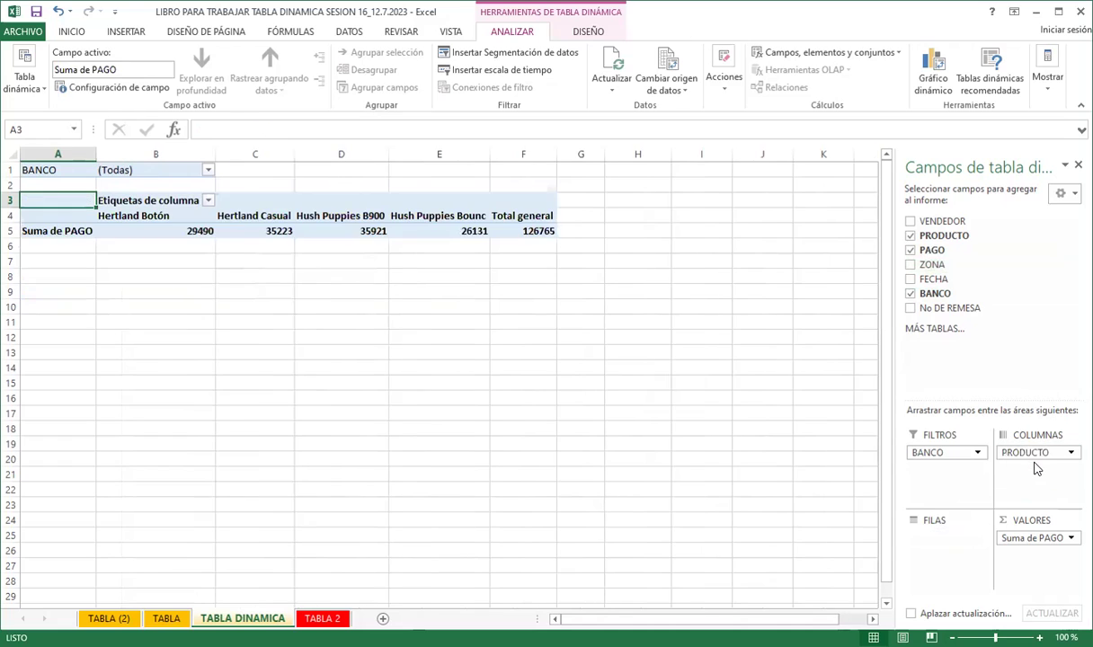
Add VENDEDOR as the row field, giving each seller's PAGO totals per product
left_click(911, 222)
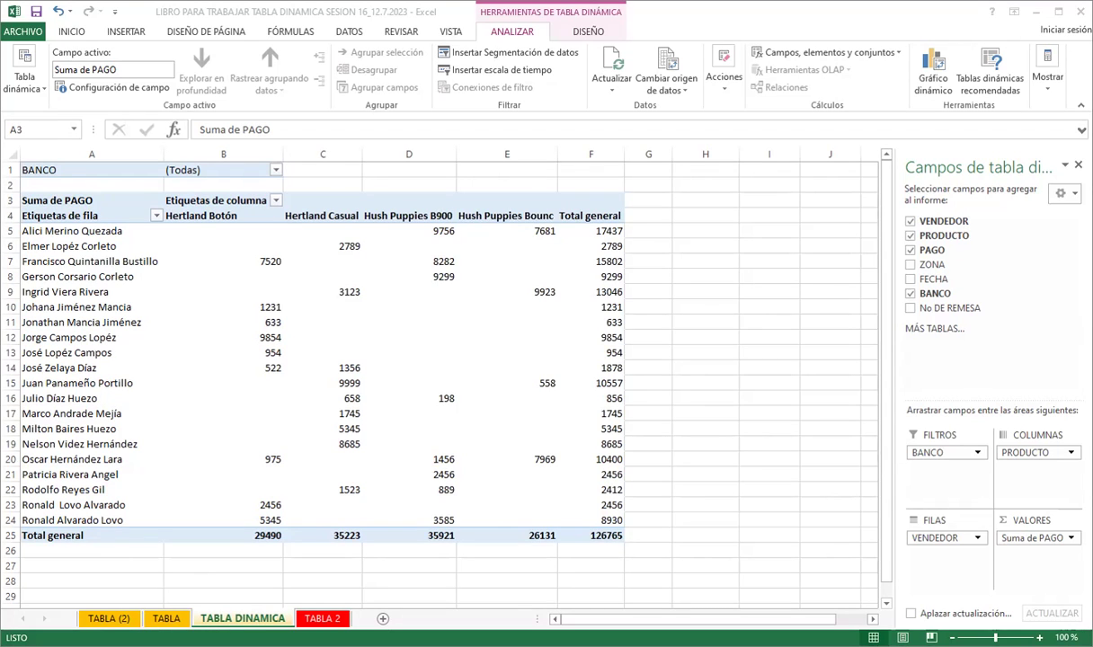
key("alt+Tab")
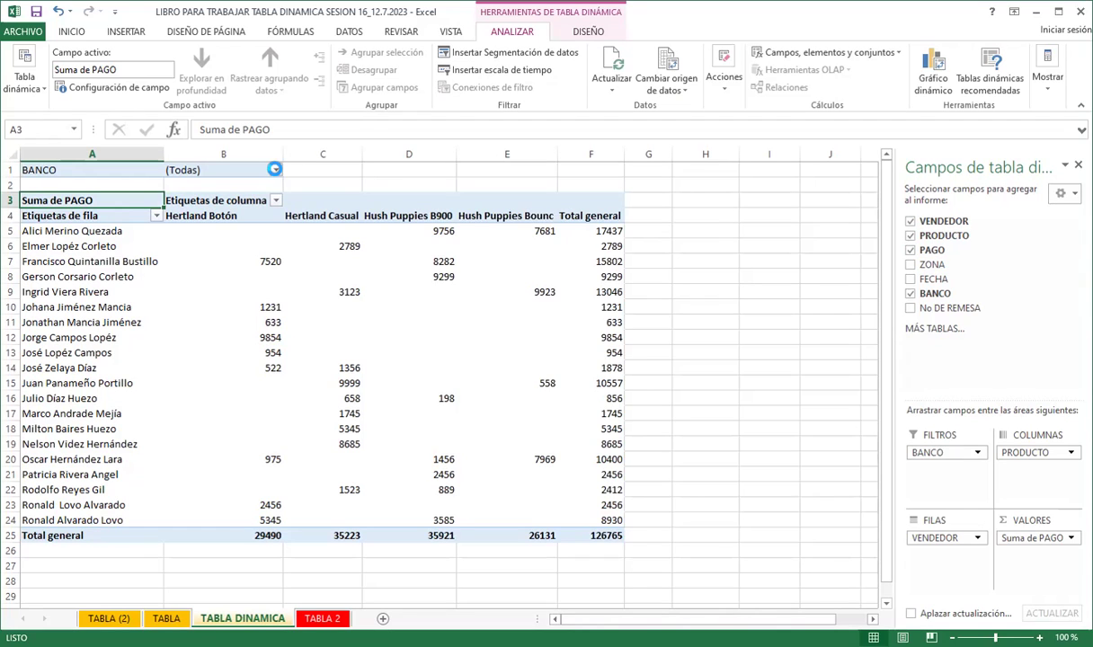
Filter BANCO to exclude Agricola, BAC and Cuscatlan, dropping the grand total to 45979
left_click(277, 173)
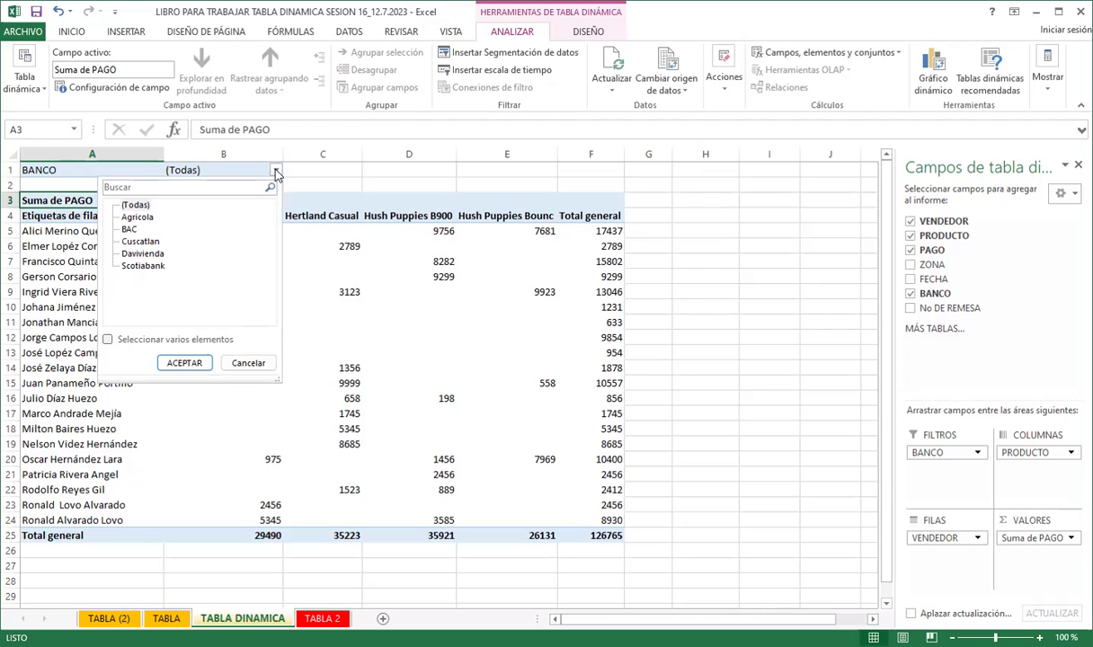
left_click(107, 340)
left_click(125, 242)
left_click(125, 230)
left_click(125, 217)
left_click(178, 363)
mouse_move(198, 367)
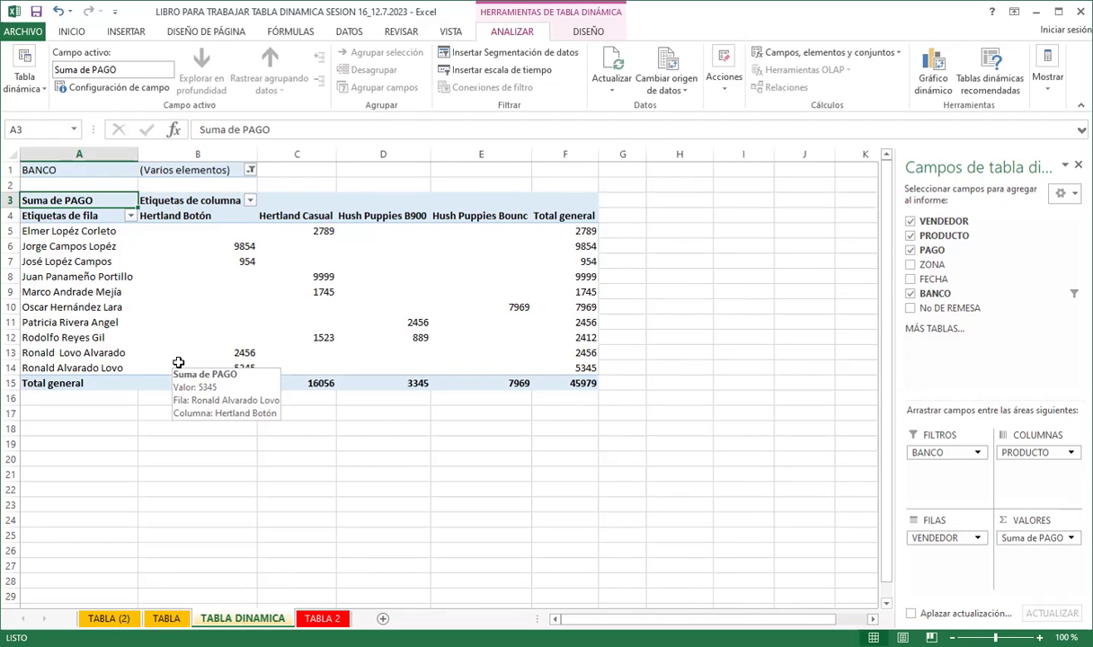
Narrow the BANCO filter to Scotiabank only, leaving six sellers and a 23779 total
left_click(249, 170)
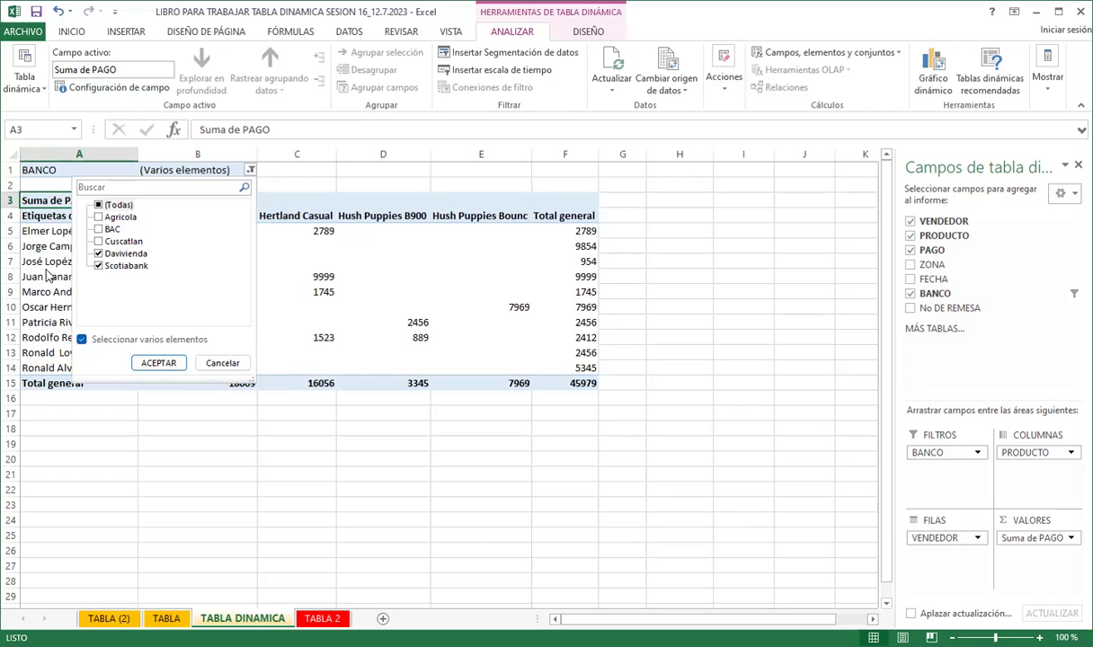
left_click(99, 253)
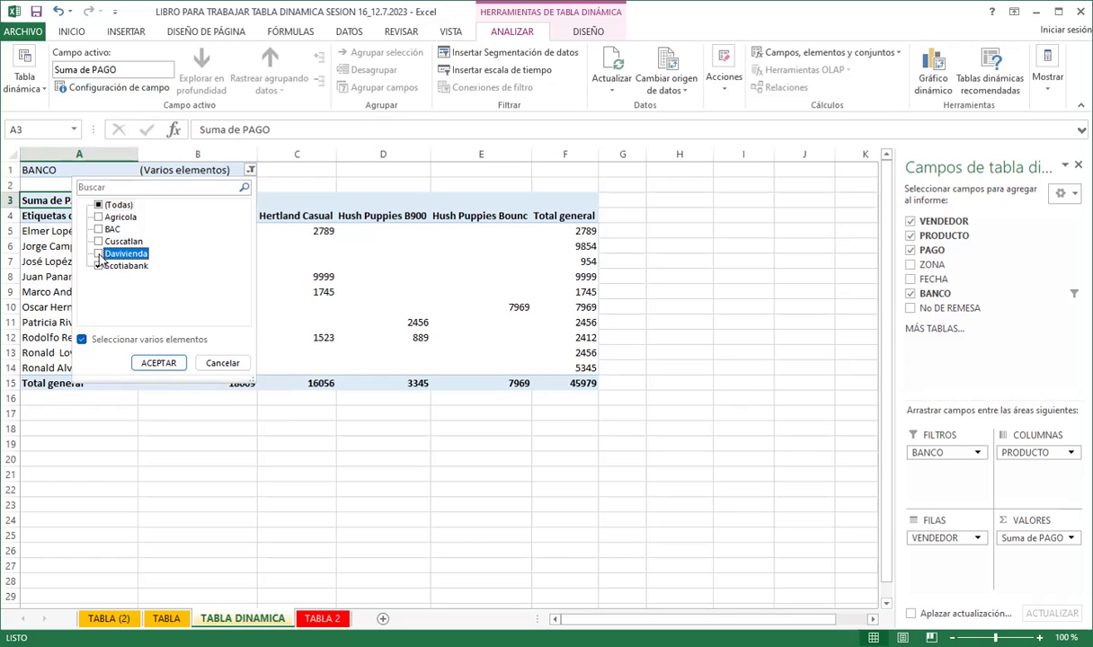
left_click(151, 362)
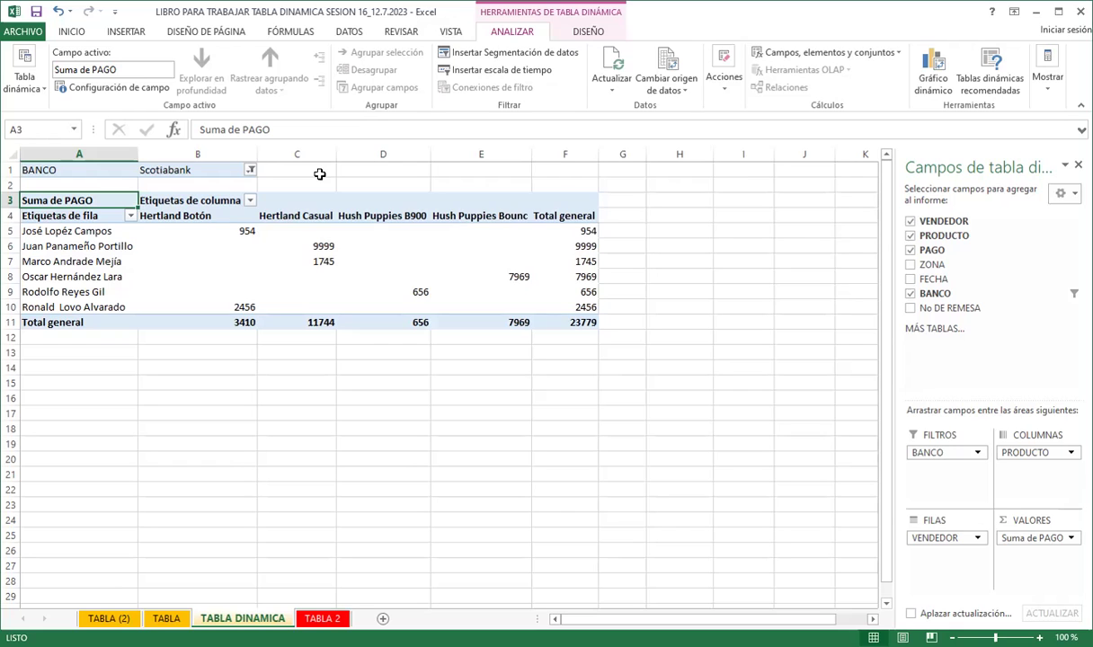
left_click(250, 170)
Reset the BANCO filter to (Todas), restoring the 126765 grand total
left_click(99, 205)
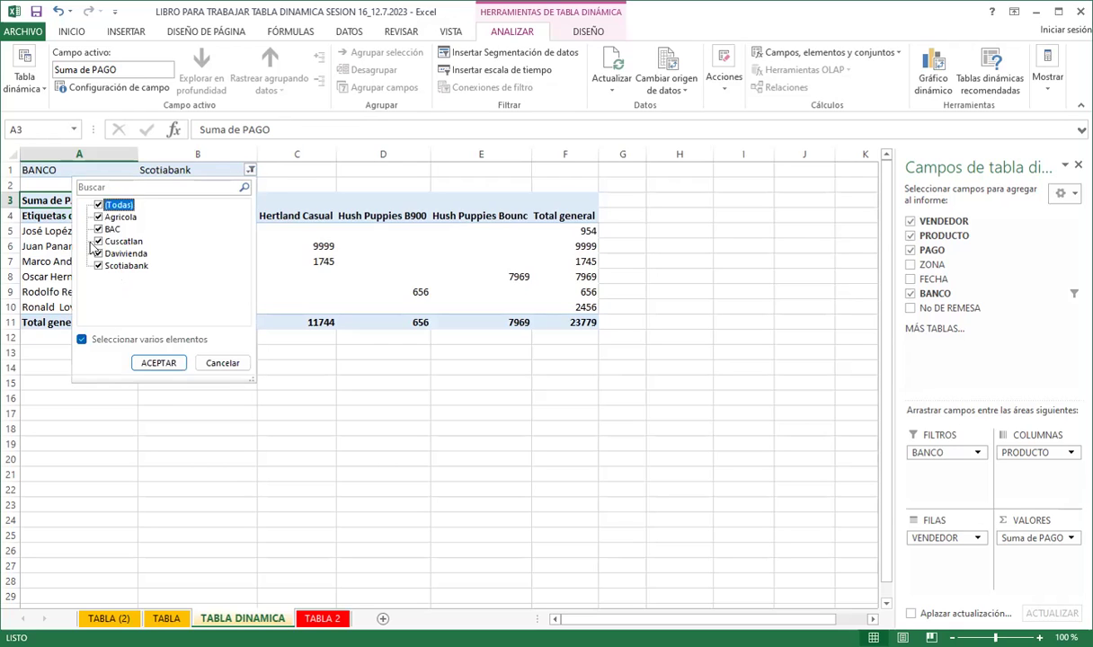
left_click(153, 364)
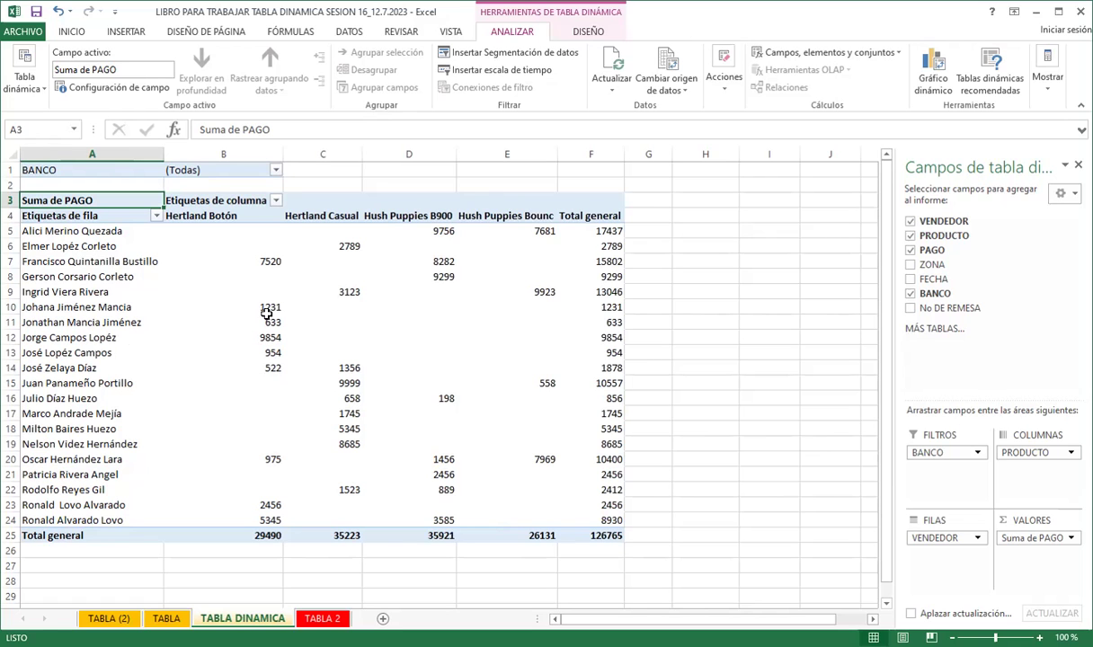
left_click_drag(90, 199, 524, 510)
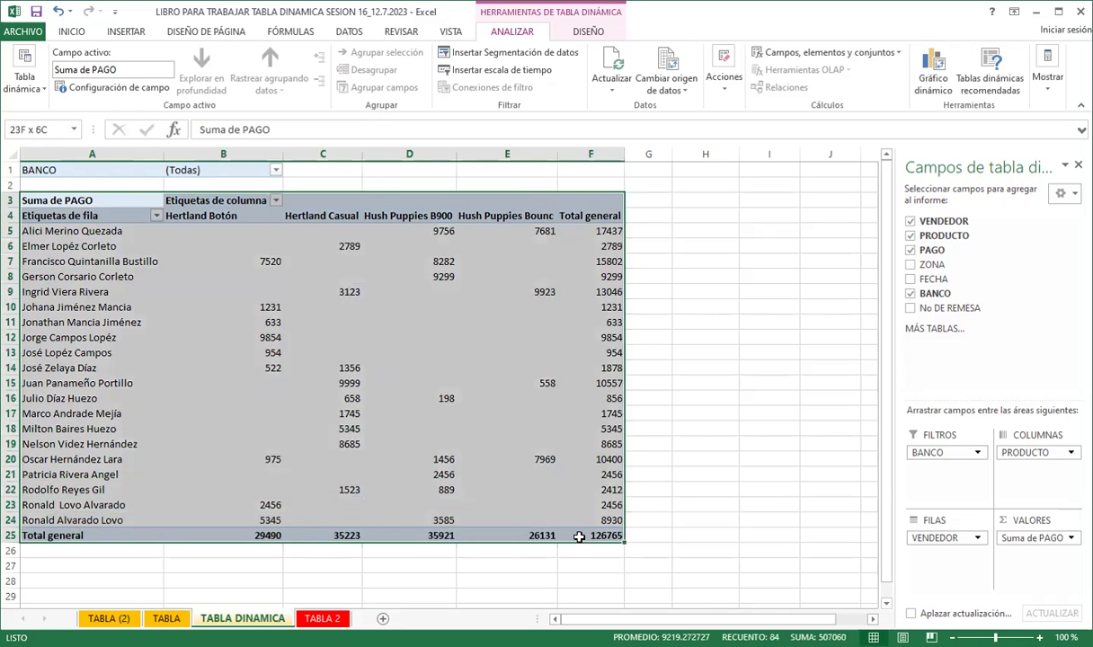
left_click(424, 547)
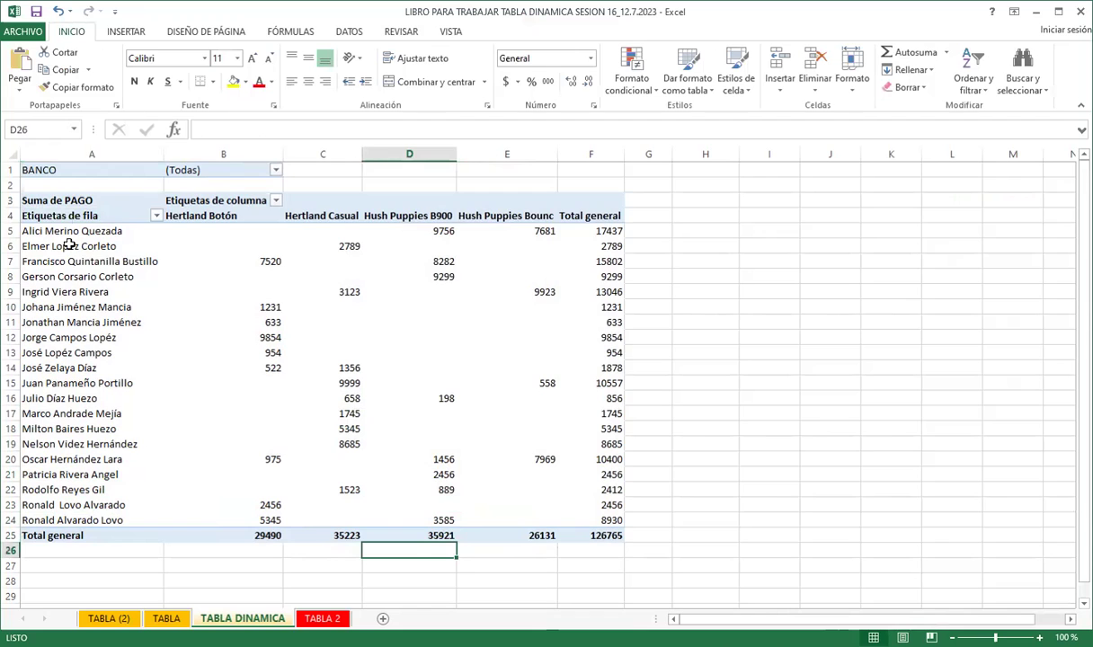
left_click_drag(53, 200, 569, 536)
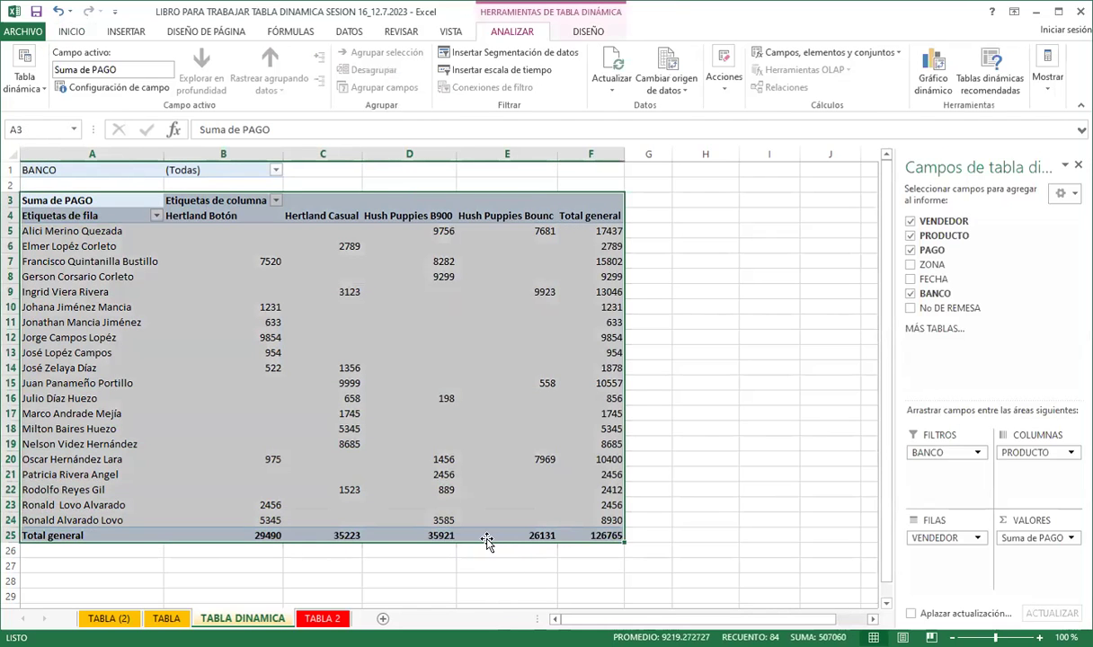
left_click_drag(490, 577, 489, 576)
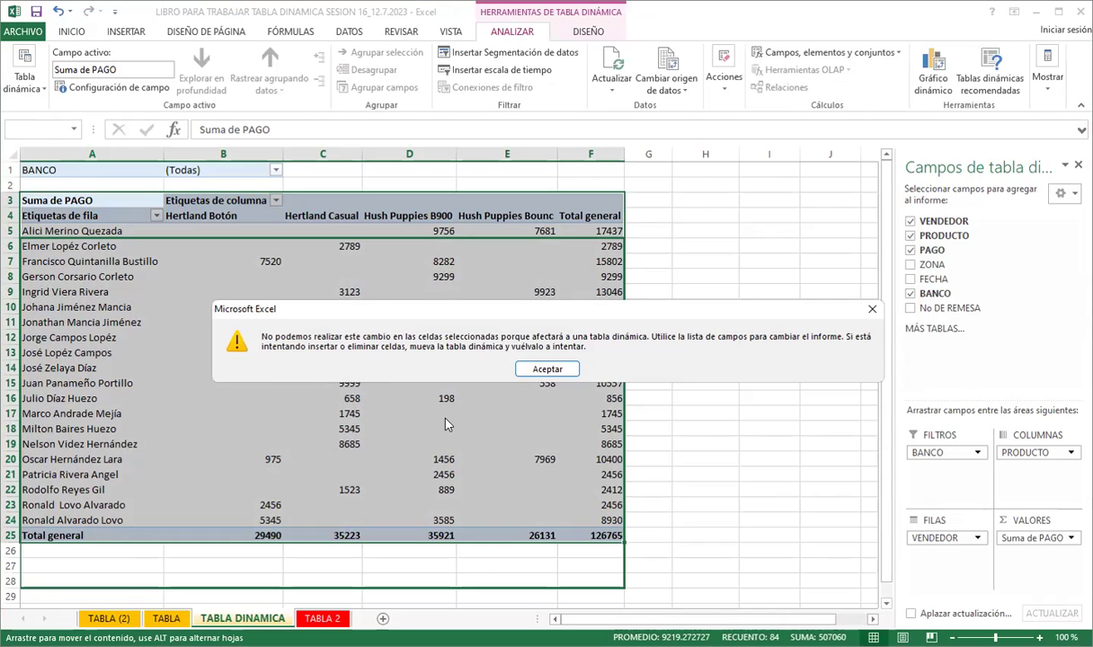
left_click(863, 308)
left_click(679, 229)
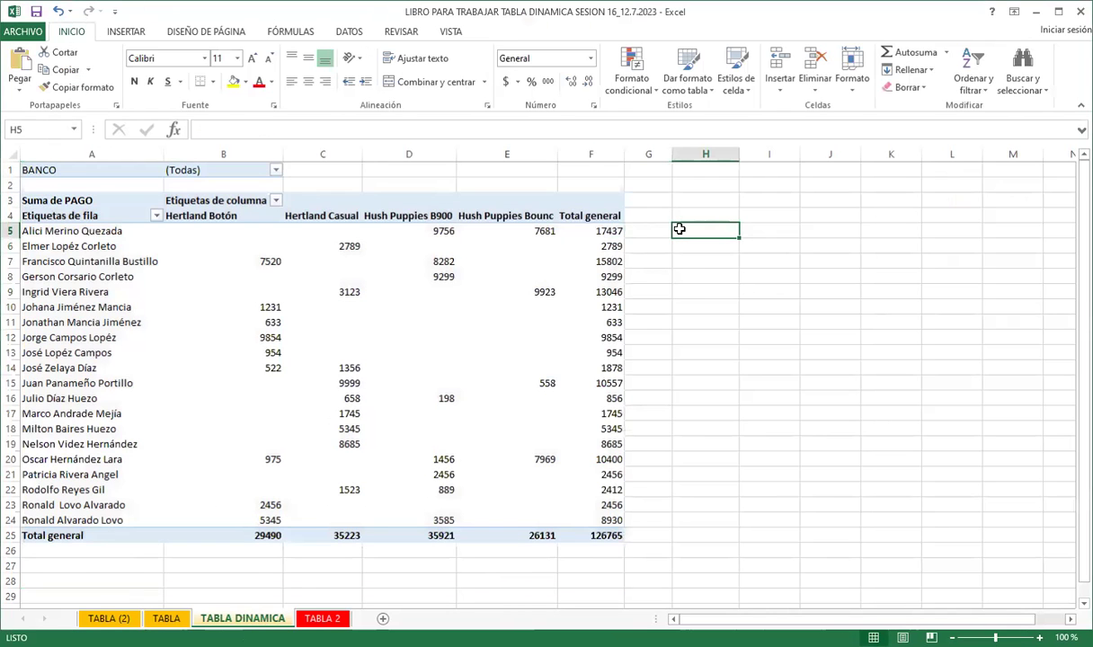
left_click(476, 175)
left_click(215, 169)
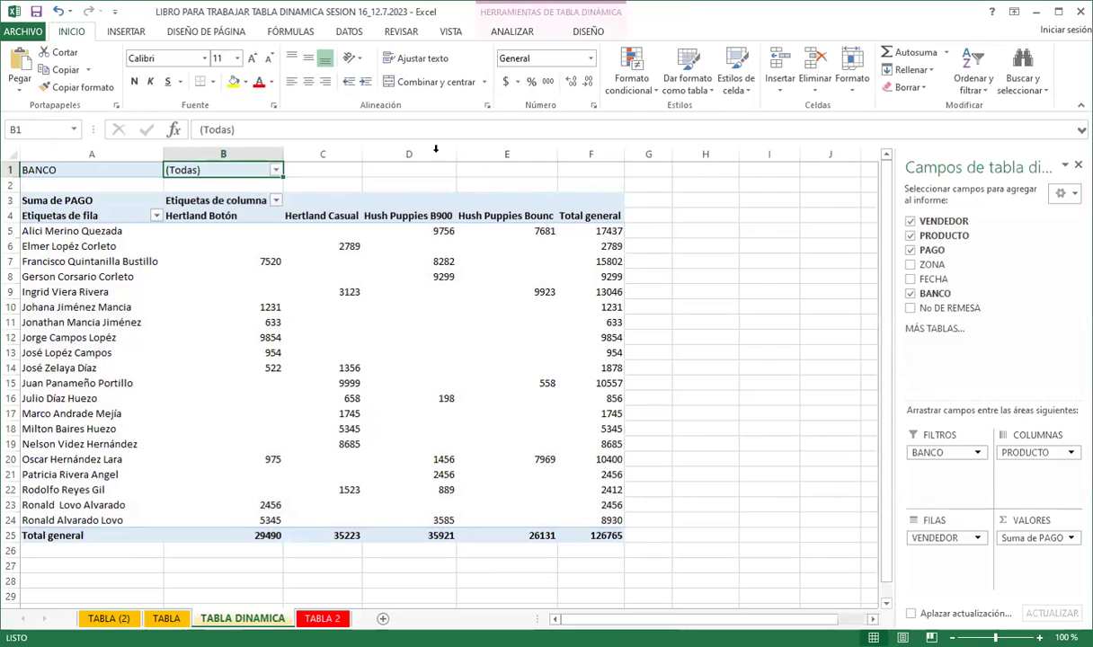
Remove BANCO from the report filter and insert blank rows so the pivot starts at A6
left_click_drag(963, 458, 916, 347)
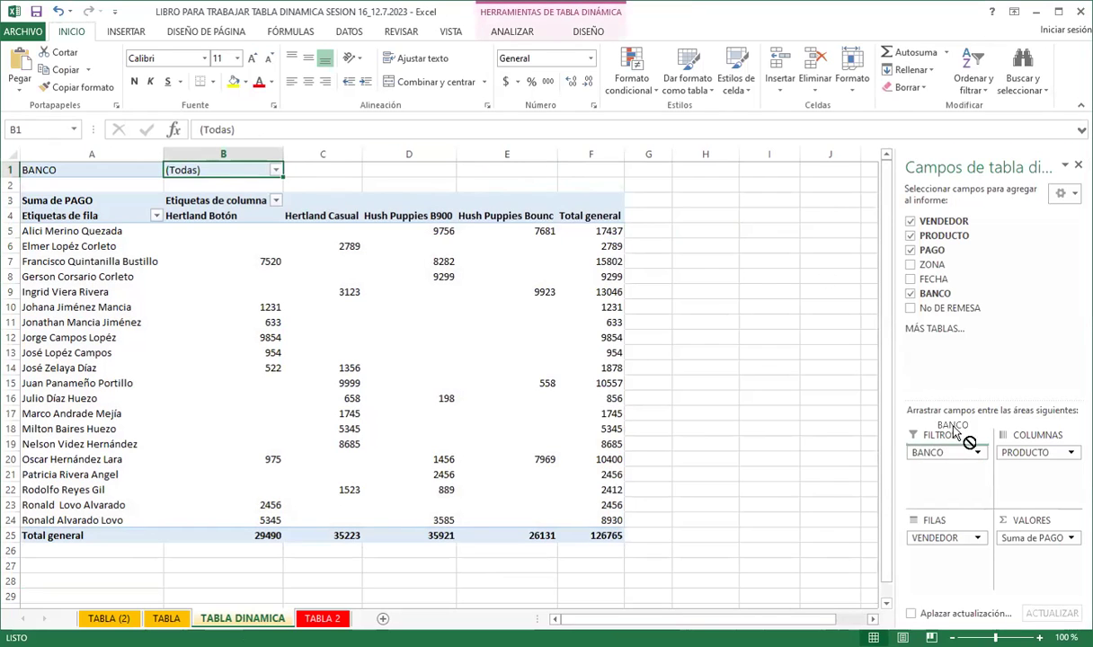
left_click(11, 169)
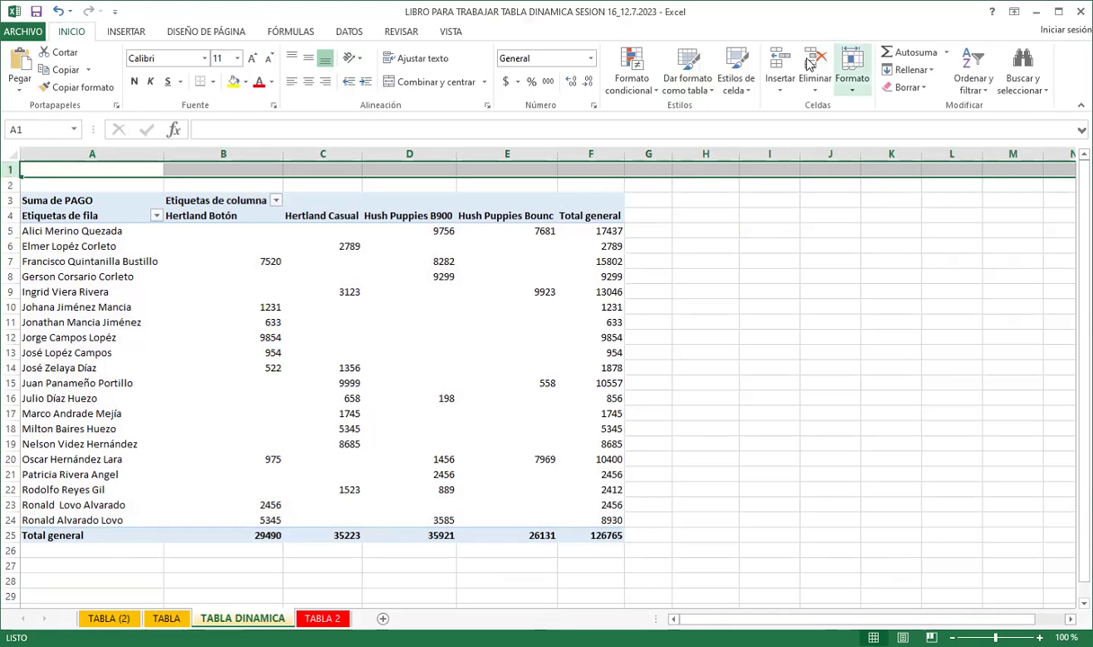
left_click(777, 59)
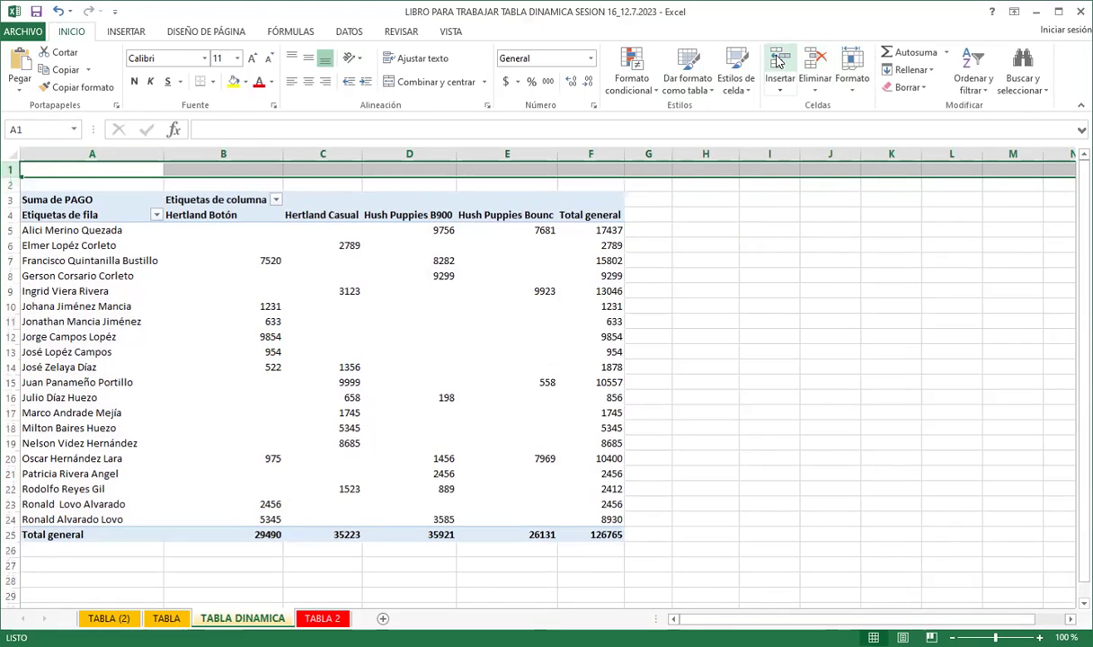
left_click(778, 58)
left_click(777, 58)
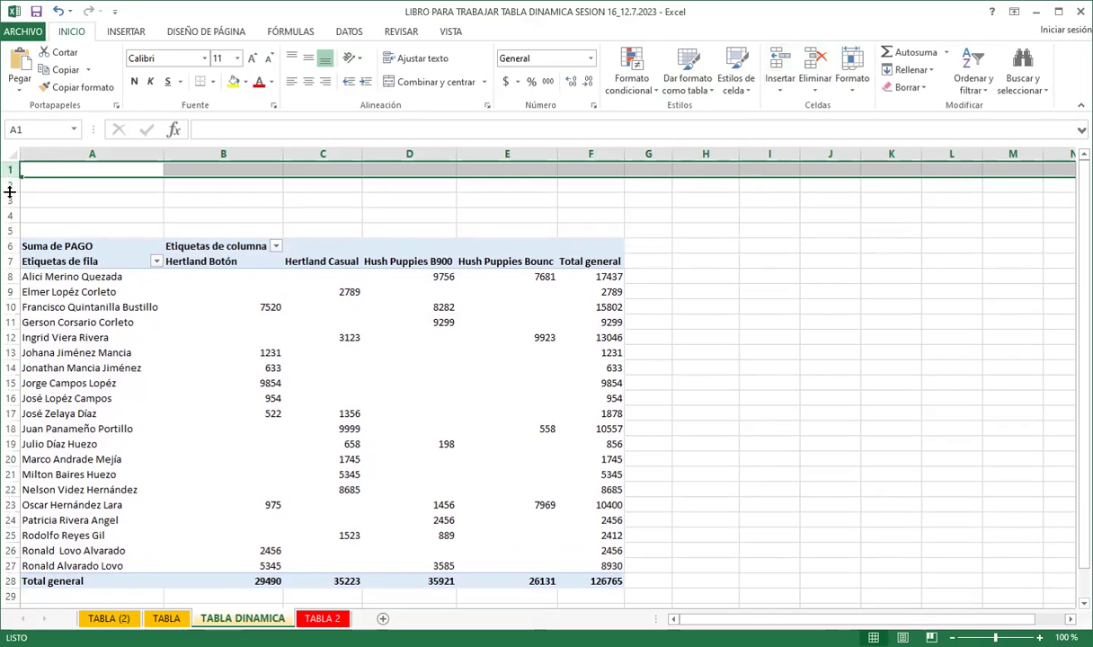
left_click(395, 368)
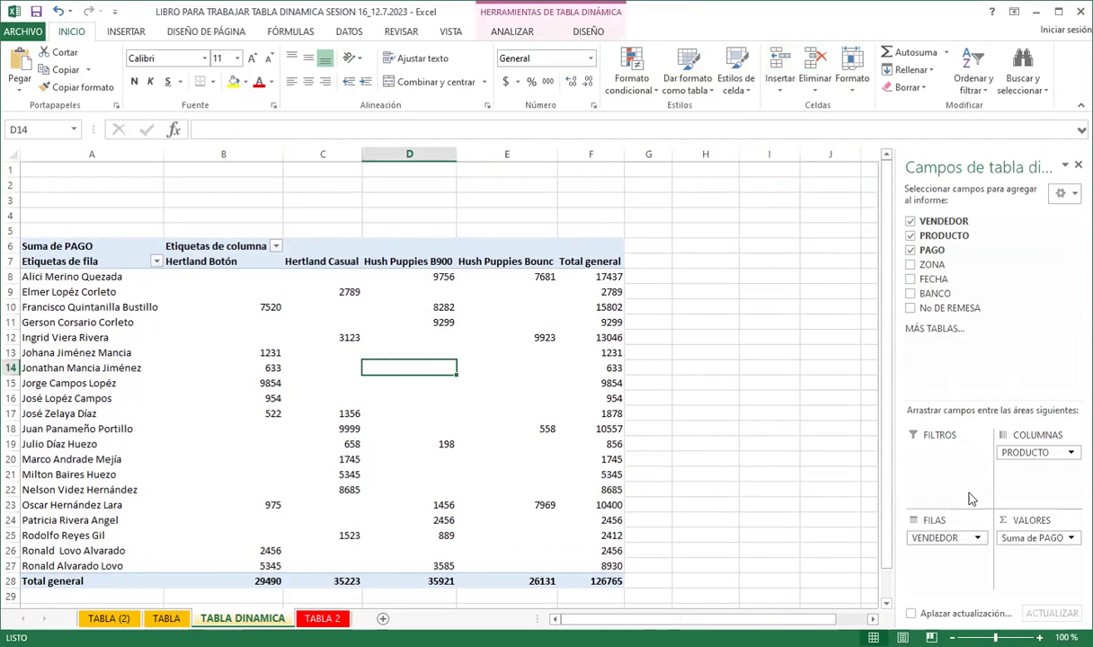
Add the BANCO field and move it to Filtros as a report filter above the table
left_click(911, 294)
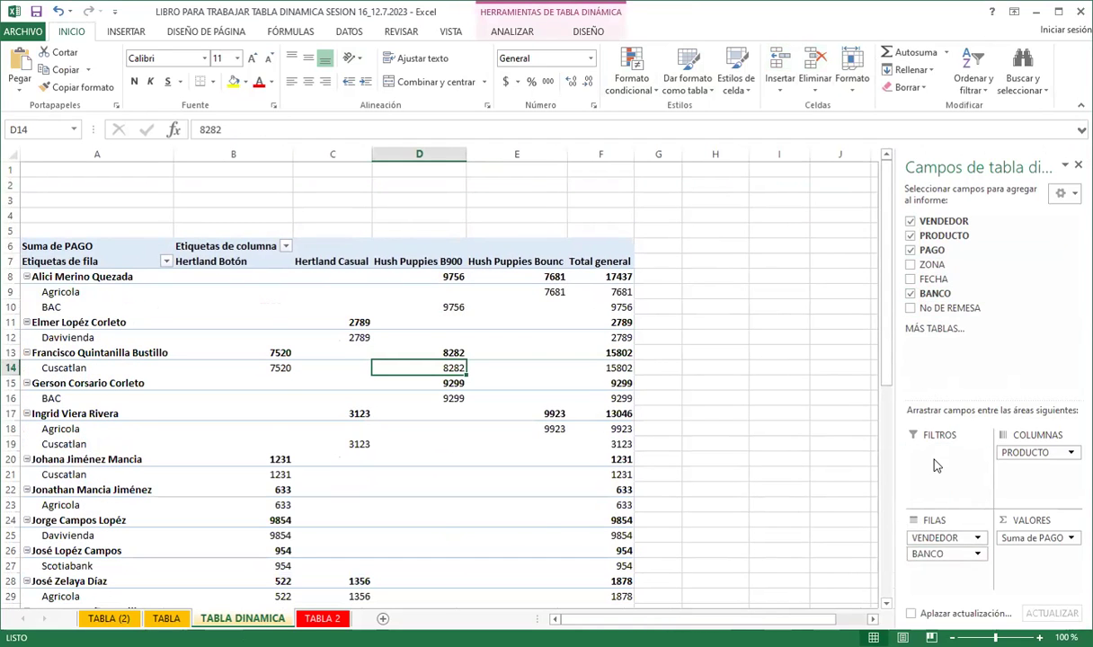
left_click_drag(952, 554, 934, 465)
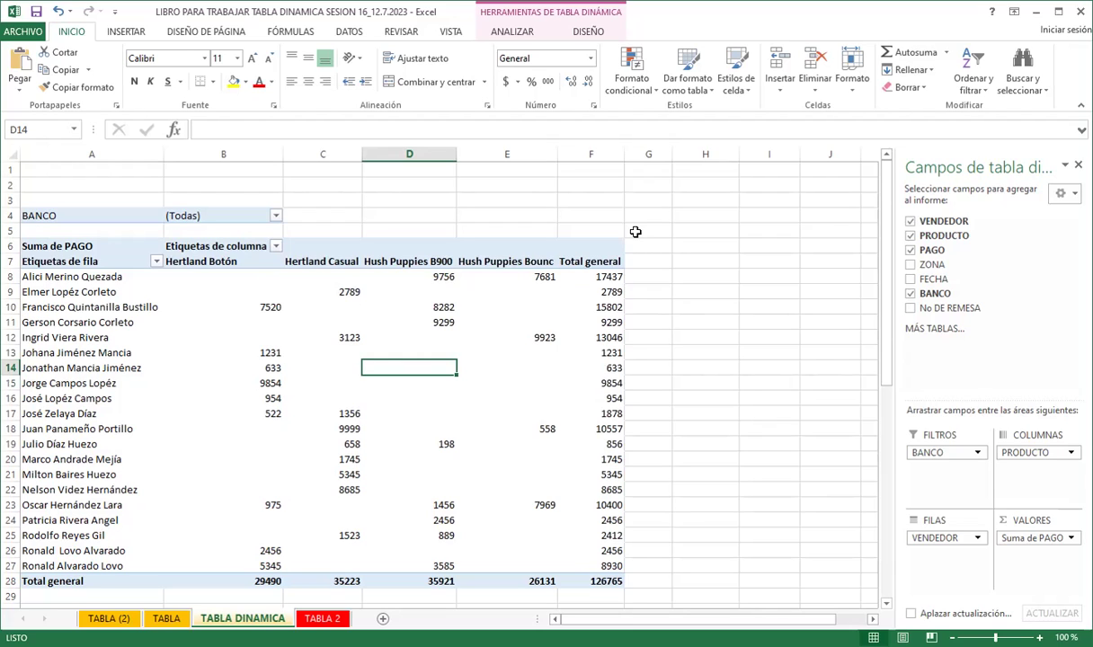
Scroll through the pivot table and select the BANCO filter cell showing (Todas)
scroll(502, 303, "down", 10)
scroll(546, 303, "down", 2)
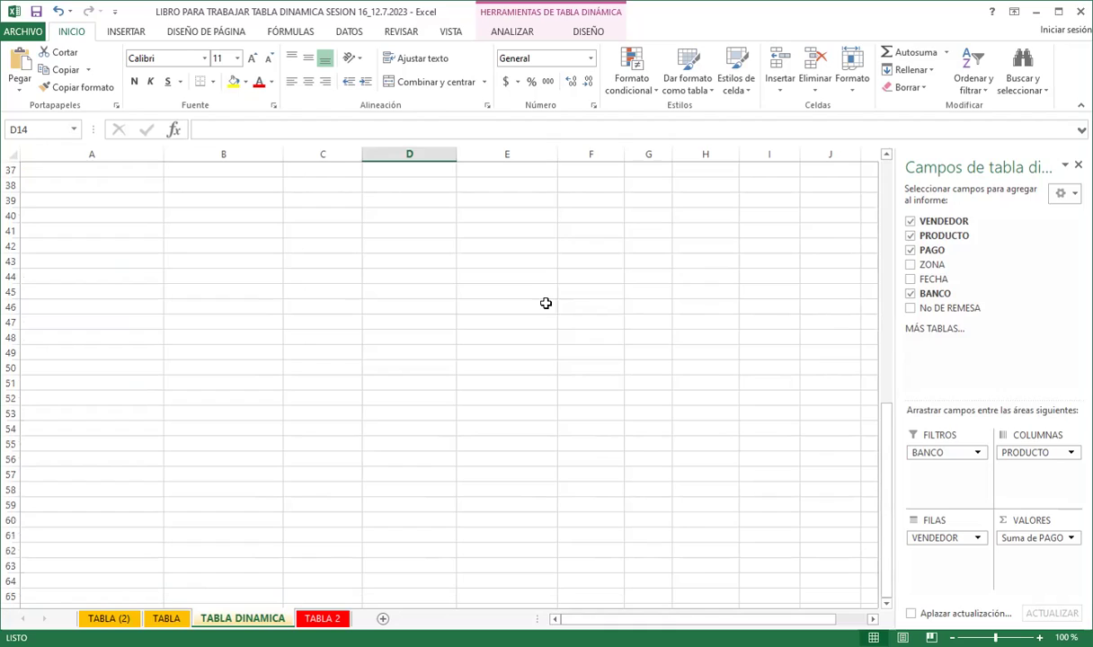
left_click(581, 302)
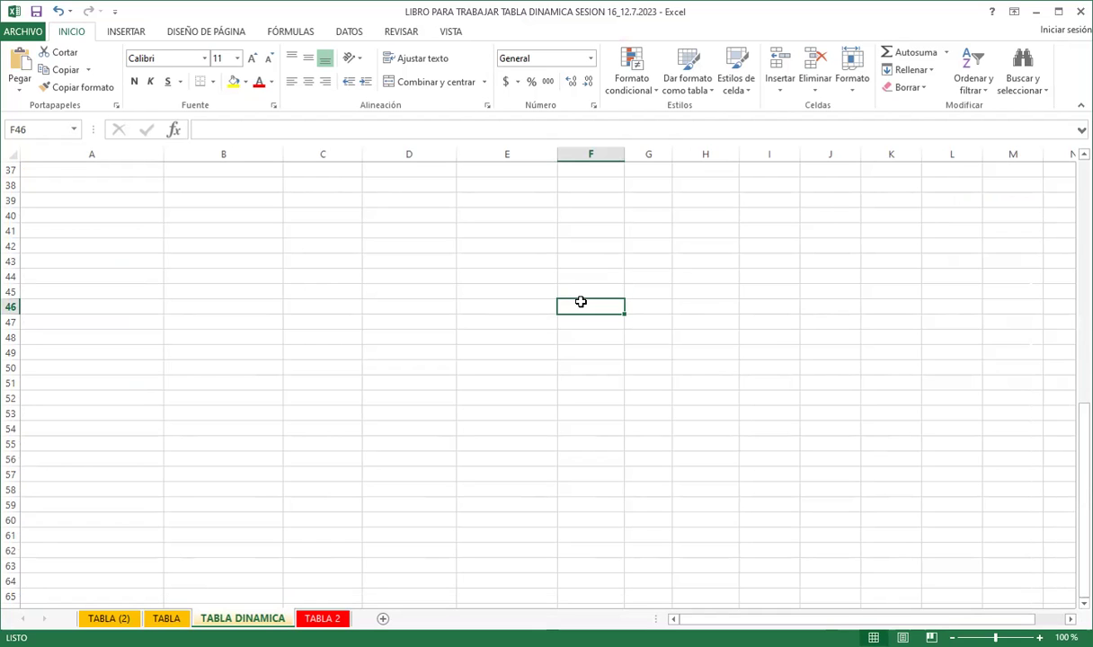
scroll(400, 354, "up", 7)
scroll(396, 349, "up", 5)
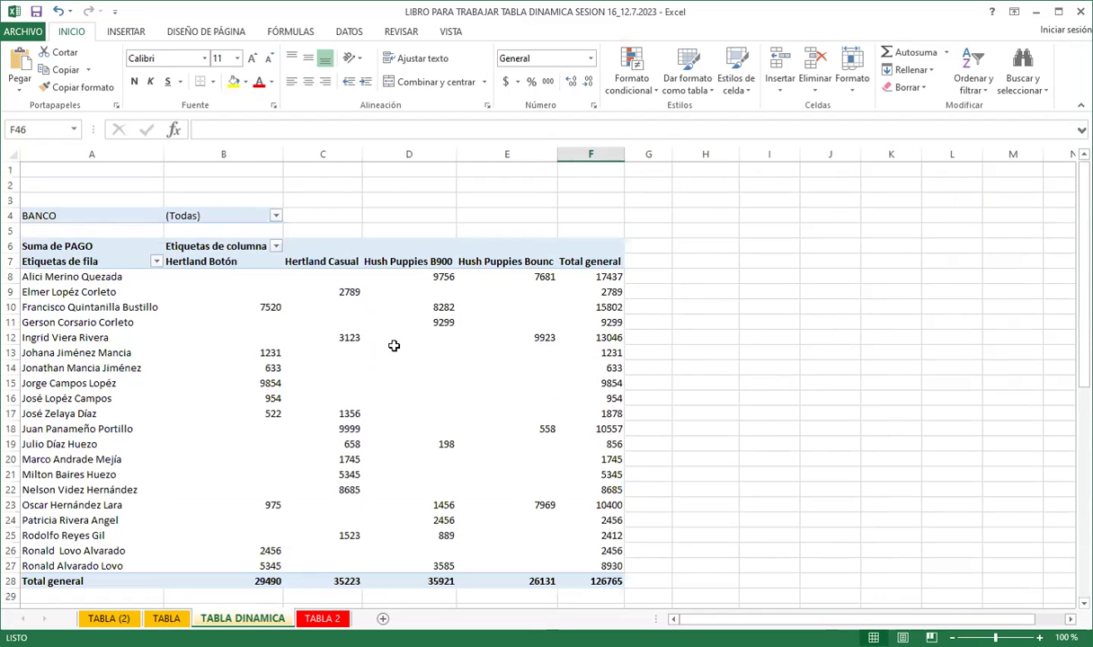
left_click(234, 214)
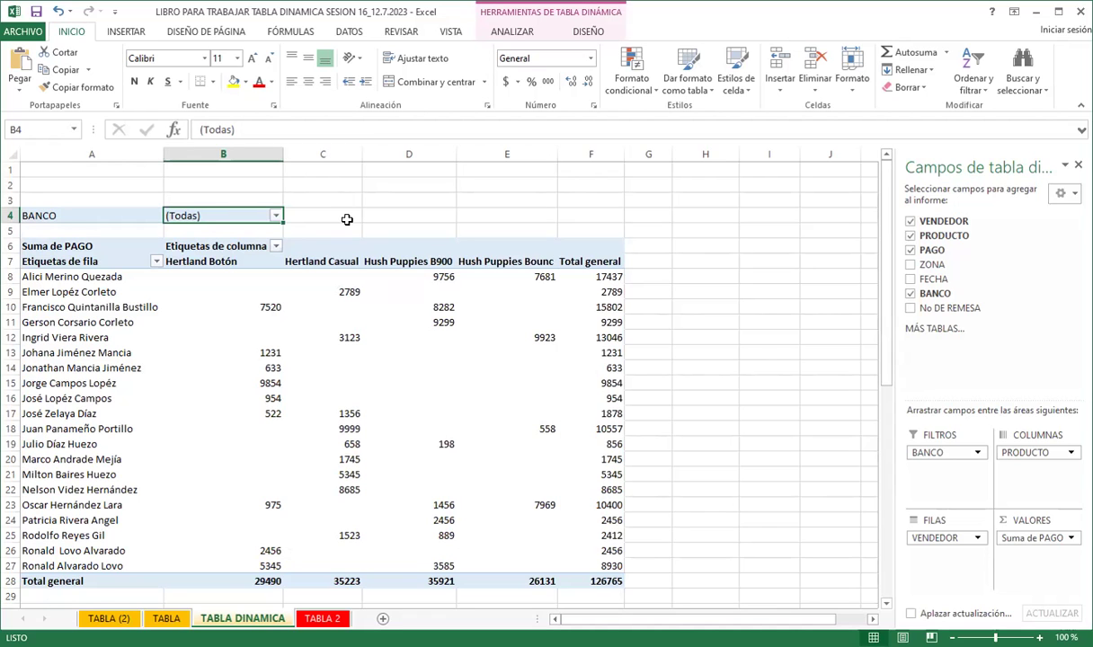
Look over the TABLA (2) and TABLA data sheets, then return to TABLA DINAMICA
left_click(108, 619)
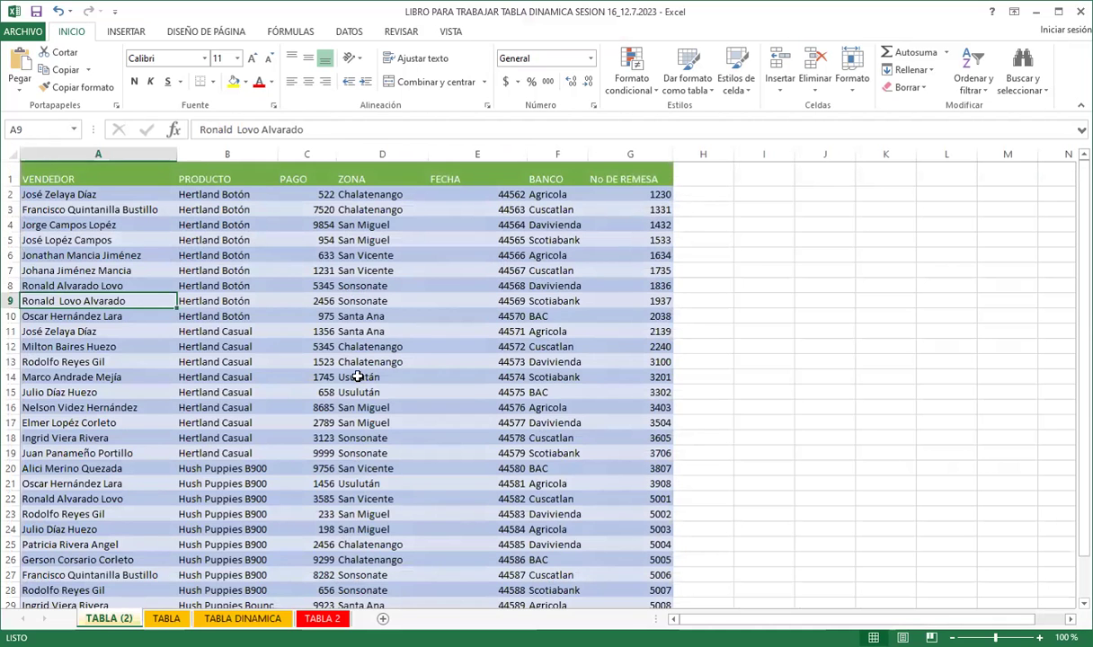
left_click(359, 375)
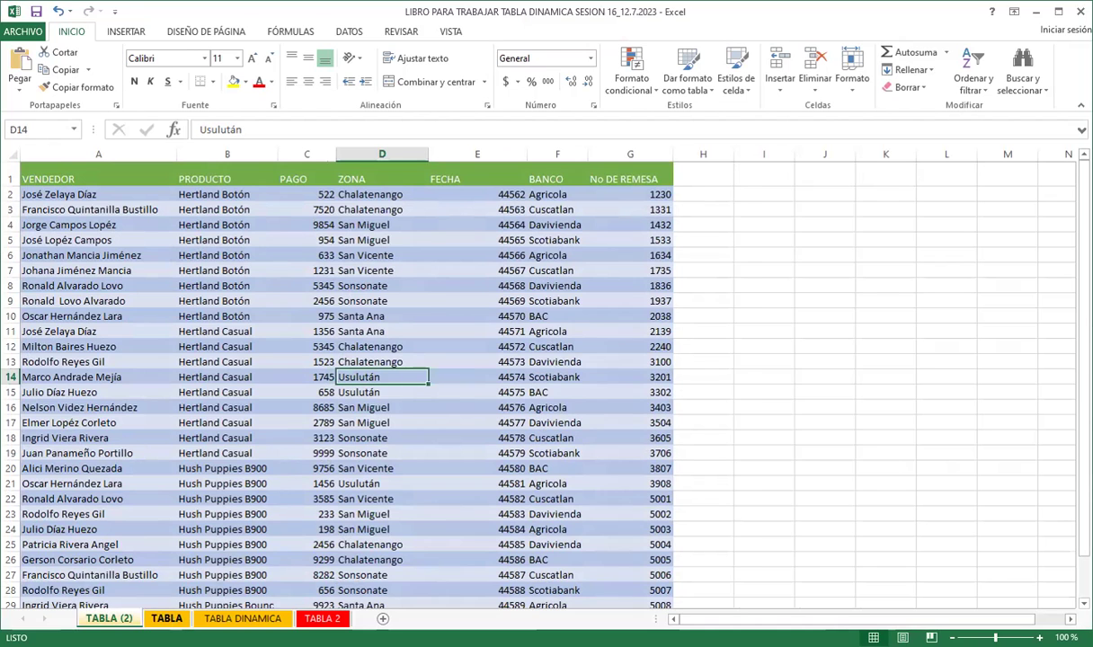
left_click(166, 619)
left_click(392, 360)
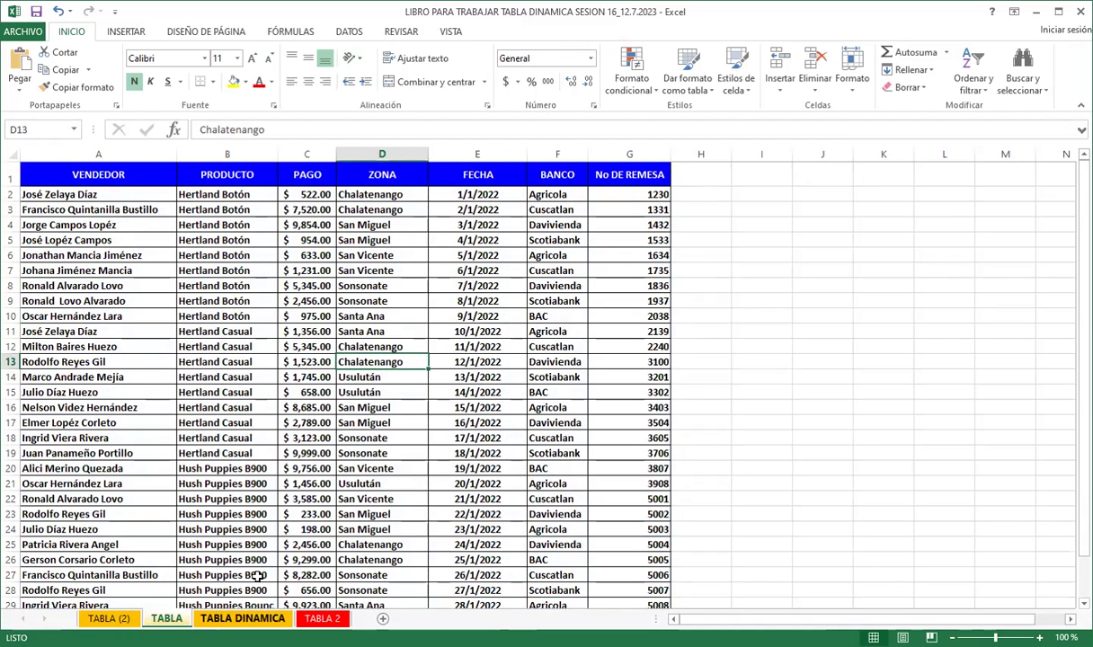
key("ctrl+Page_Down")
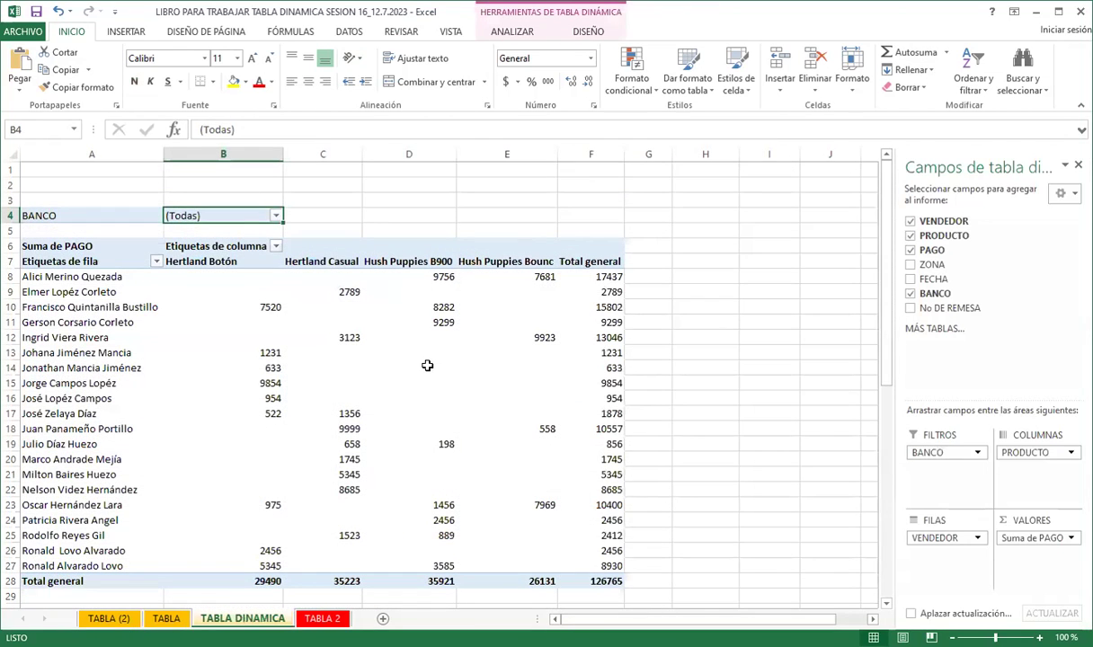
Select cell D14 in the pivot table, then switch to the browser's course forum
left_click(427, 366)
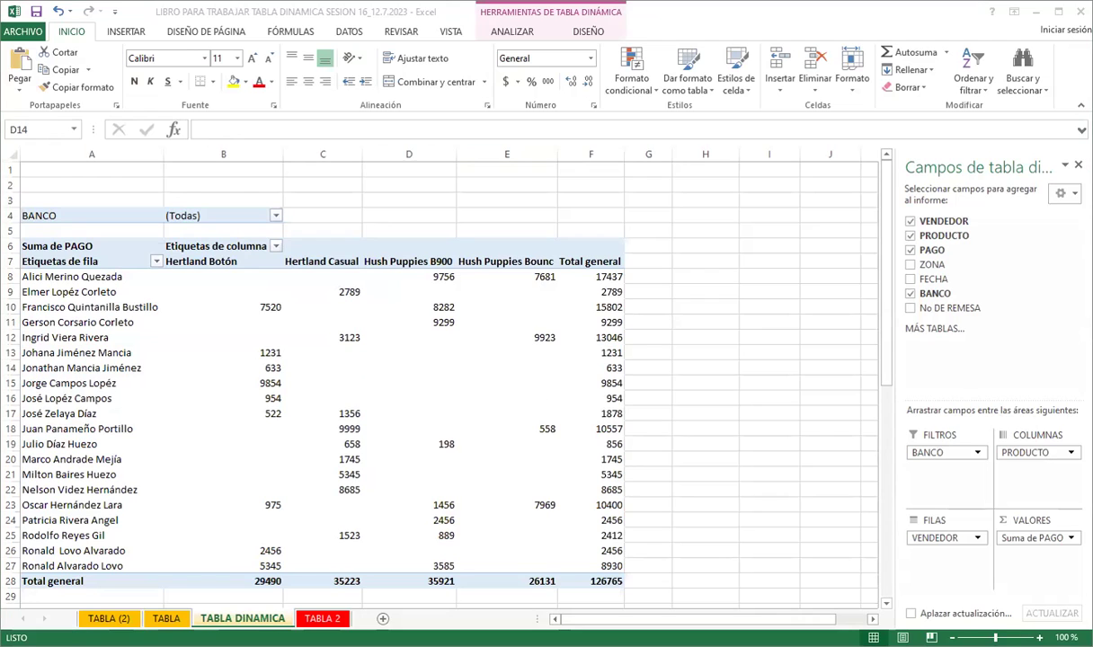
key("alt+Tab")
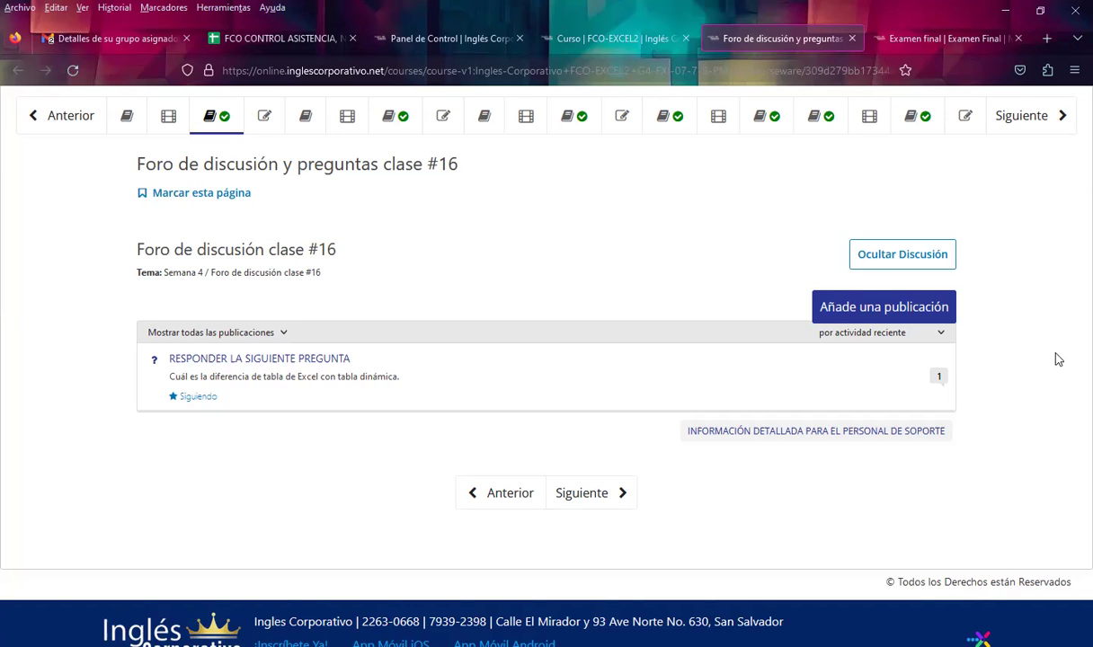
Reload the class #16 discussion forum page with F5
key("F5")
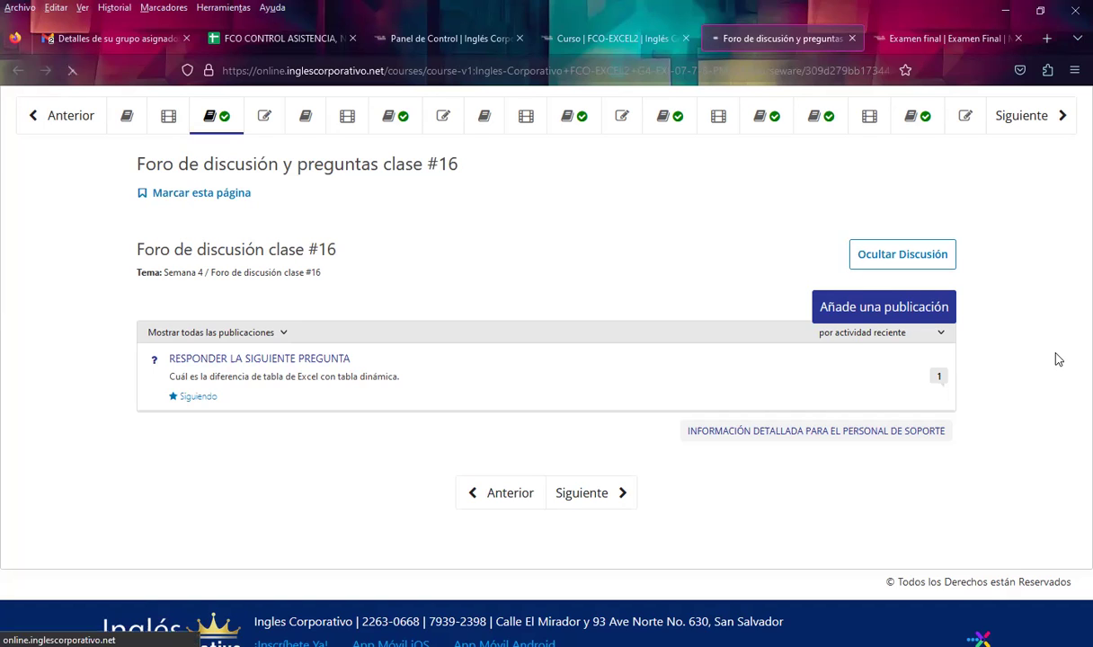